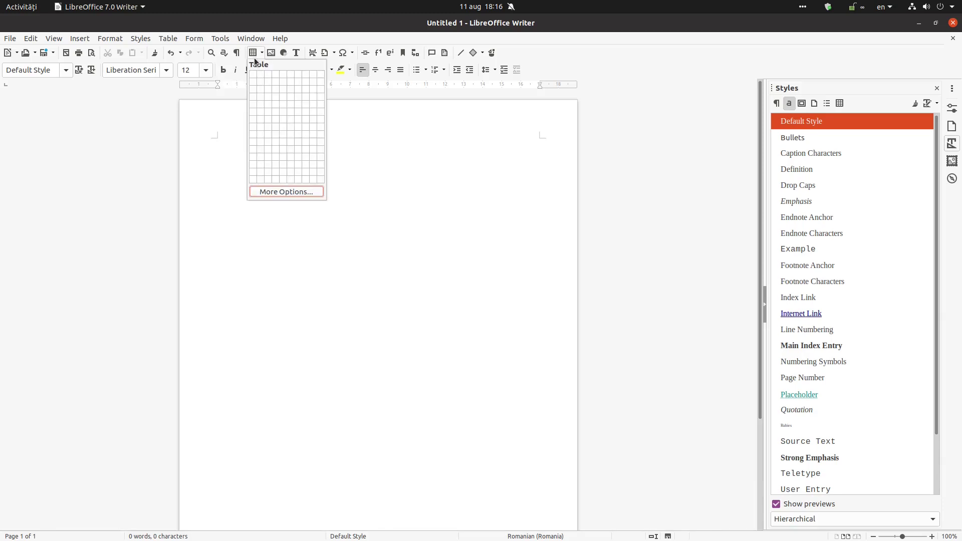
Insert a 3-column, 4-row table and make it 12 cm wide, centred on the page
{"action": "left_click", "coordinate": [270, 98]}
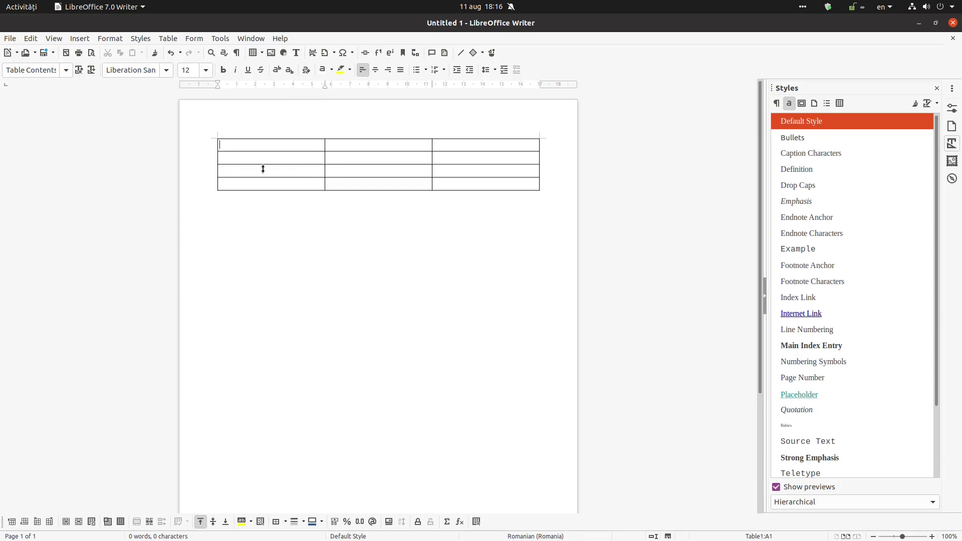
{"action": "right_click", "coordinate": [235, 146]}
{"action": "left_click", "coordinate": [293, 305]}
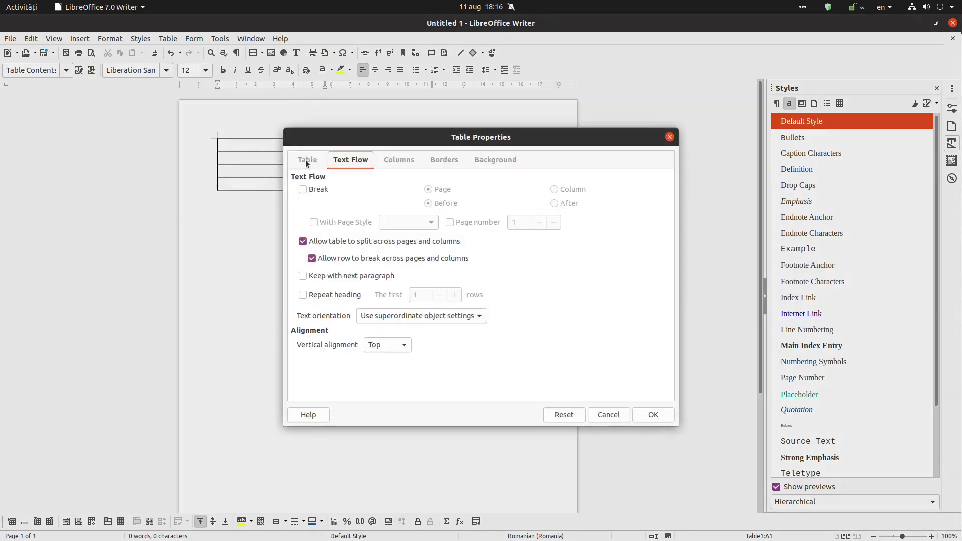
{"action": "left_click", "coordinate": [307, 161]}
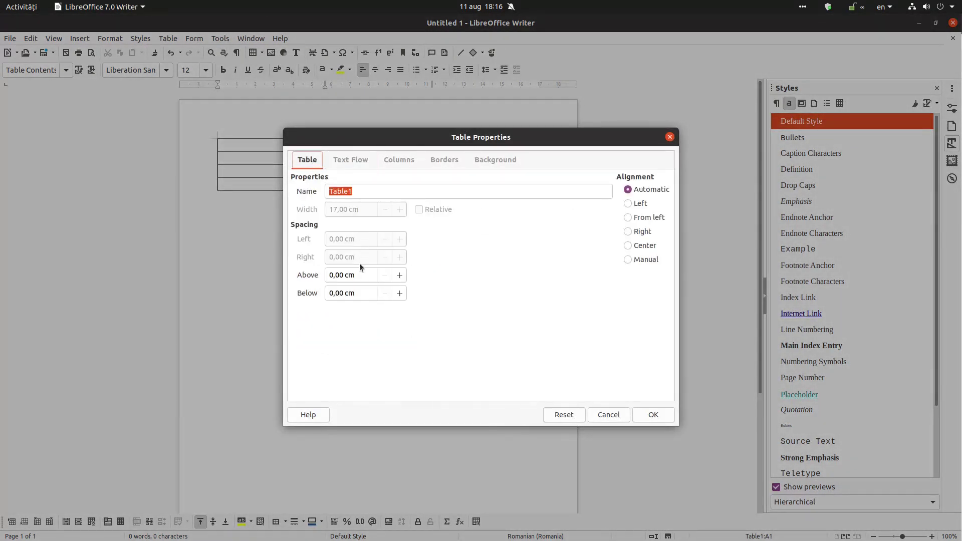
{"action": "left_click", "coordinate": [644, 245]}
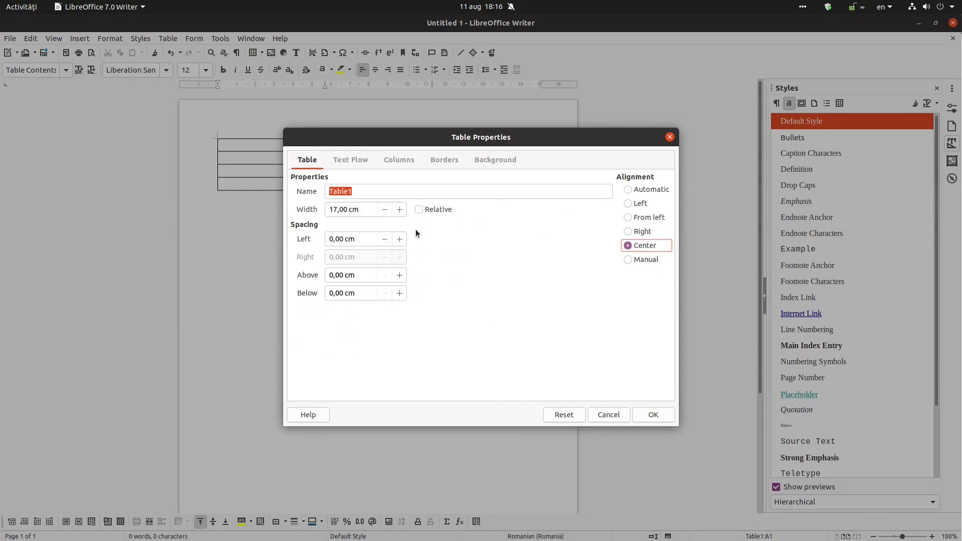
{"action": "left_click_drag", "start_coordinate": [371, 209], "coordinate": [328, 209]}
{"action": "type", "text": "12"}
{"action": "key", "text": "Tab"}
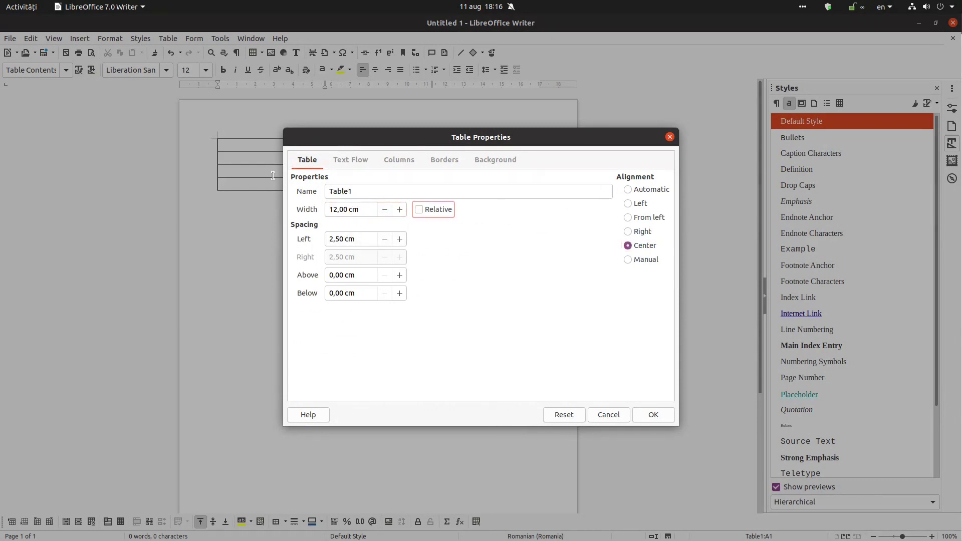
{"action": "left_click", "coordinate": [653, 415]}
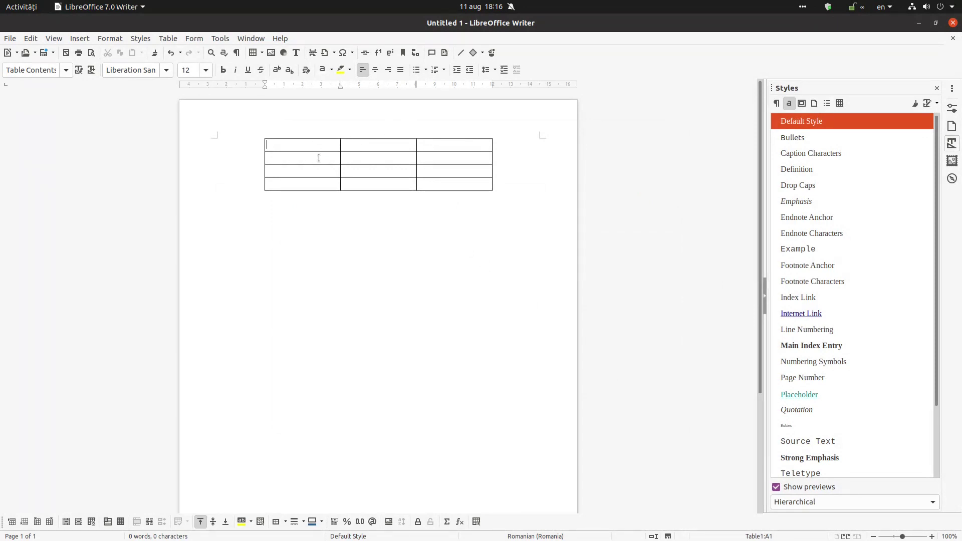
Give header cells A1–C1 a solid blue 2a6099 background through Table Properties
{"action": "left_click_drag", "start_coordinate": [333, 143], "coordinate": [472, 144]}
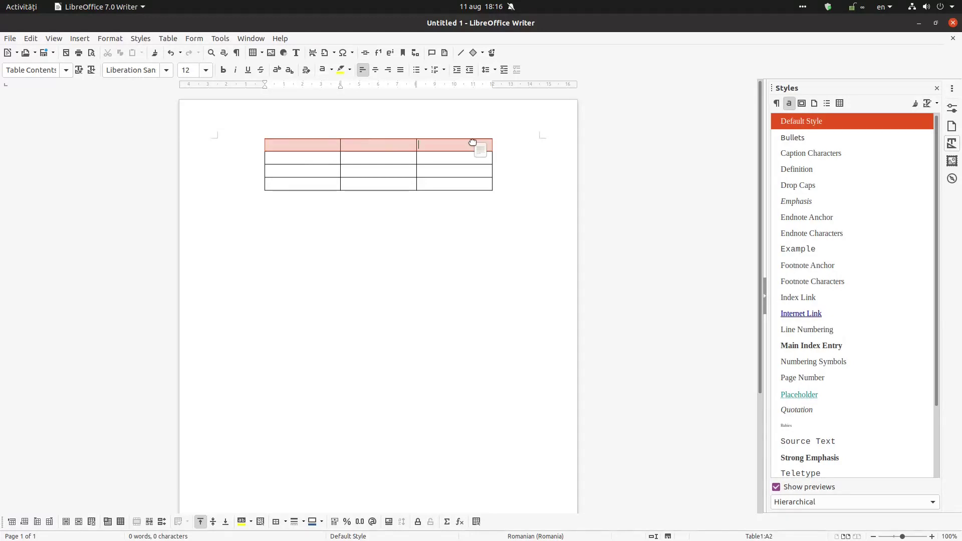
{"action": "left_click", "coordinate": [472, 141]}
{"action": "left_click_drag", "start_coordinate": [309, 143], "coordinate": [431, 143]}
{"action": "right_click", "coordinate": [433, 146]}
{"action": "left_click", "coordinate": [476, 332]}
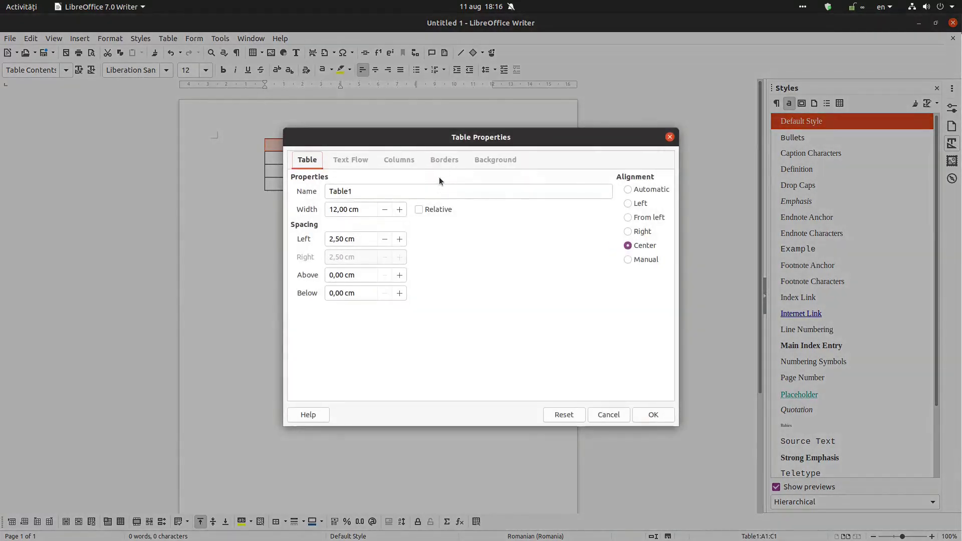
{"action": "left_click", "coordinate": [444, 159]}
{"action": "left_click", "coordinate": [495, 159]}
{"action": "left_click", "coordinate": [506, 181]}
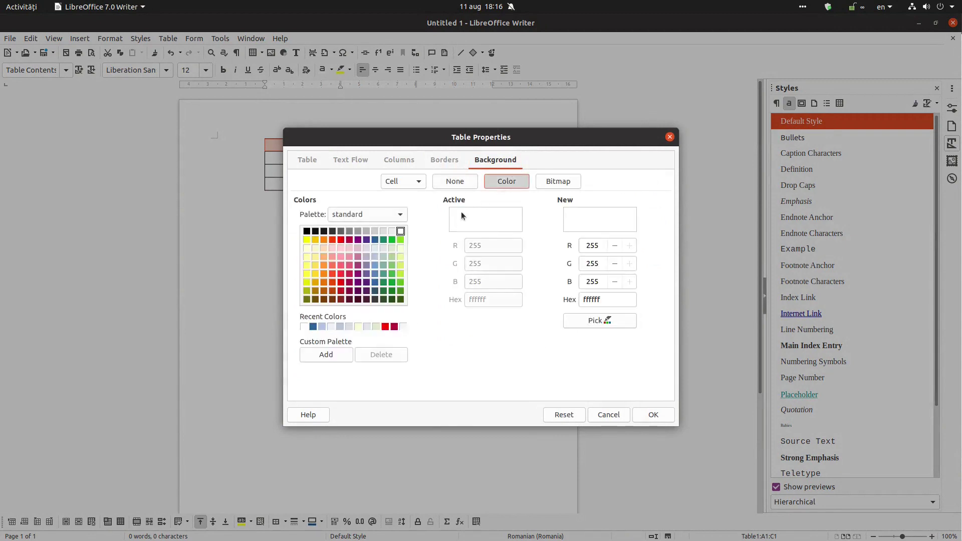
{"action": "left_click", "coordinate": [384, 232]}
{"action": "left_click", "coordinate": [367, 239]}
{"action": "left_click", "coordinate": [381, 240]}
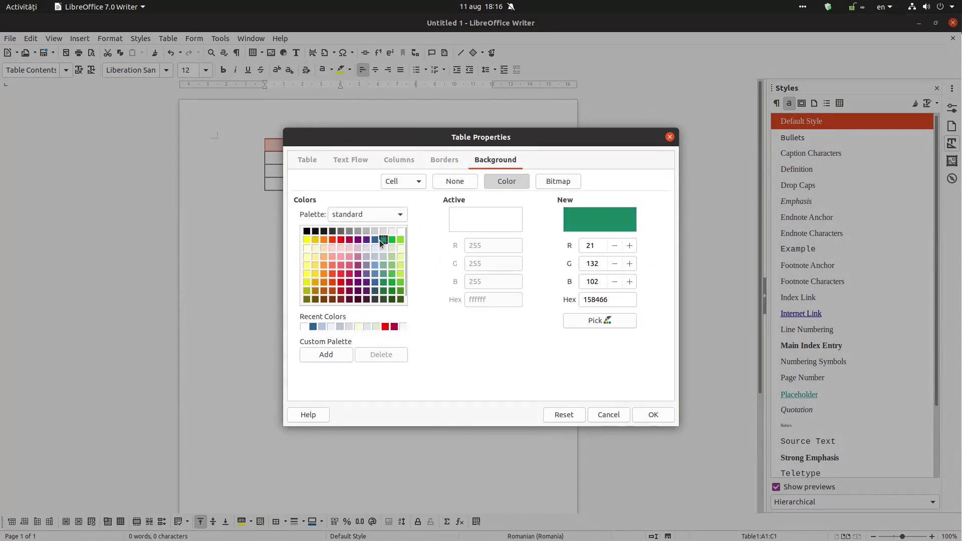
{"action": "left_click", "coordinate": [374, 240]}
{"action": "left_click", "coordinate": [640, 417]}
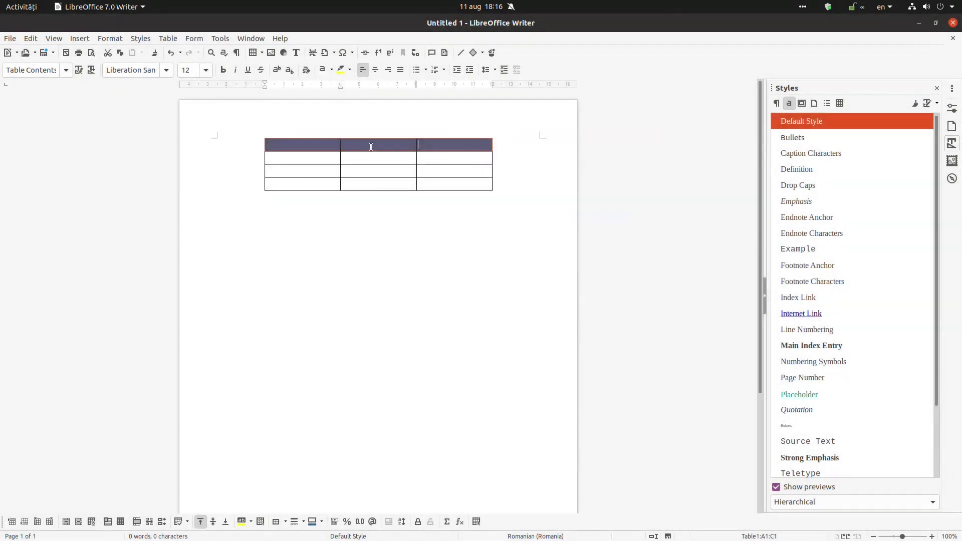
{"action": "left_click", "coordinate": [332, 146]}
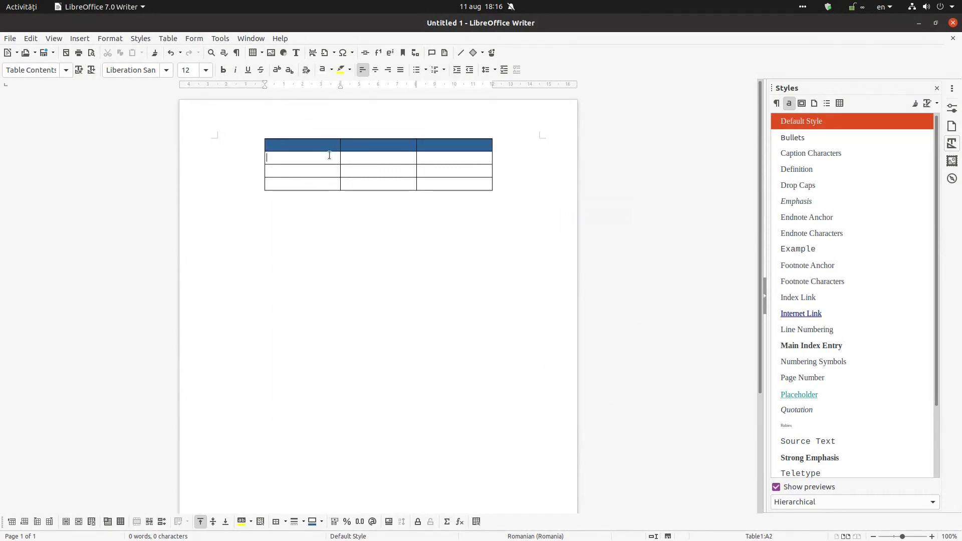
Fill the body rows with 'text' in column A, 1–3 in column B and 4–6 in column C
{"action": "left_click", "coordinate": [326, 159]}
{"action": "left_click_drag", "start_coordinate": [313, 154], "coordinate": [318, 181]}
{"action": "left_click", "coordinate": [317, 157]}
{"action": "type", "text": "texttext"}
{"action": "key", "text": "Down"}
{"action": "type", "text": "text"}
{"action": "type", "text": "1"}
{"action": "key", "text": "Down"}
{"action": "type", "text": "2"}
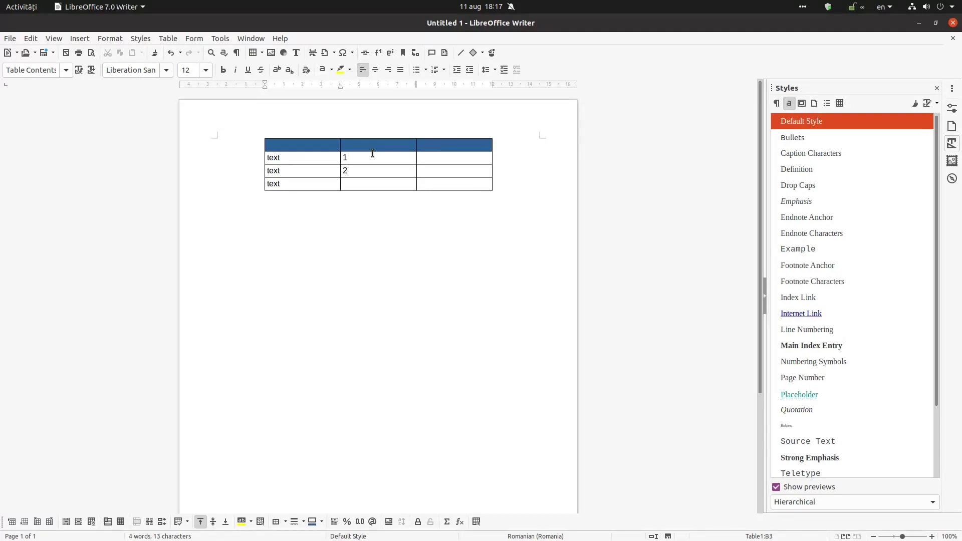
{"action": "key", "text": "Tab"}
{"action": "key", "text": "Up"}
{"action": "key", "text": "Up"}
{"action": "type", "text": "4"}
{"action": "type", "text": "6"}
Enter 'Some numbers' in header C1 and copy it into B1
{"action": "key", "text": "Up"}
{"action": "type", "text": "Some numbers"}
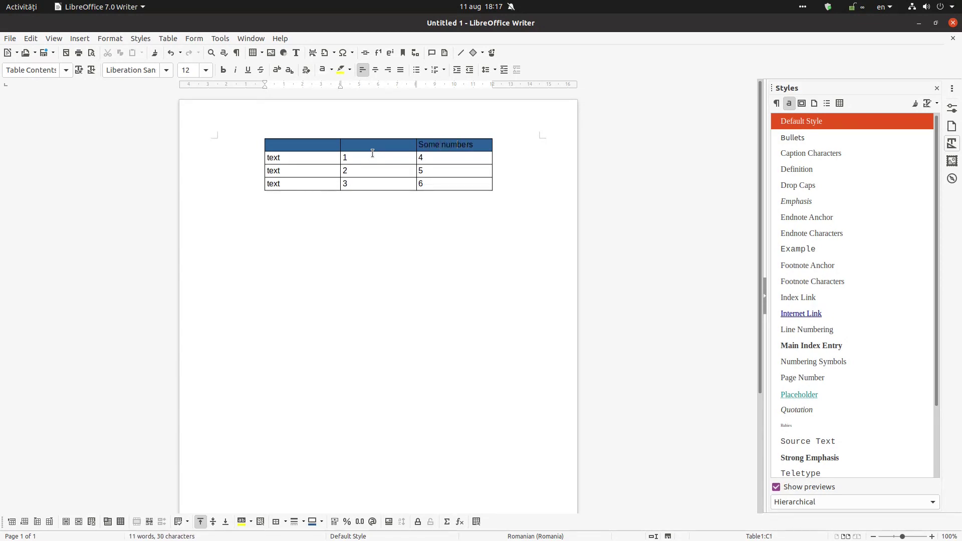
{"action": "triple_click", "coordinate": [429, 145]}
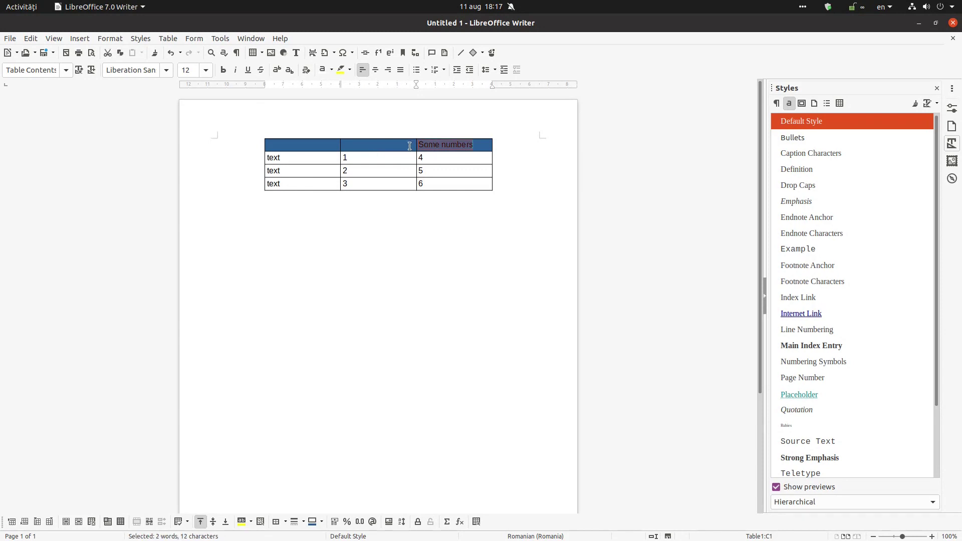
{"action": "key", "text": "ctrl+c"}
{"action": "left_click", "coordinate": [397, 144]}
{"action": "key", "text": "ctrl+v"}
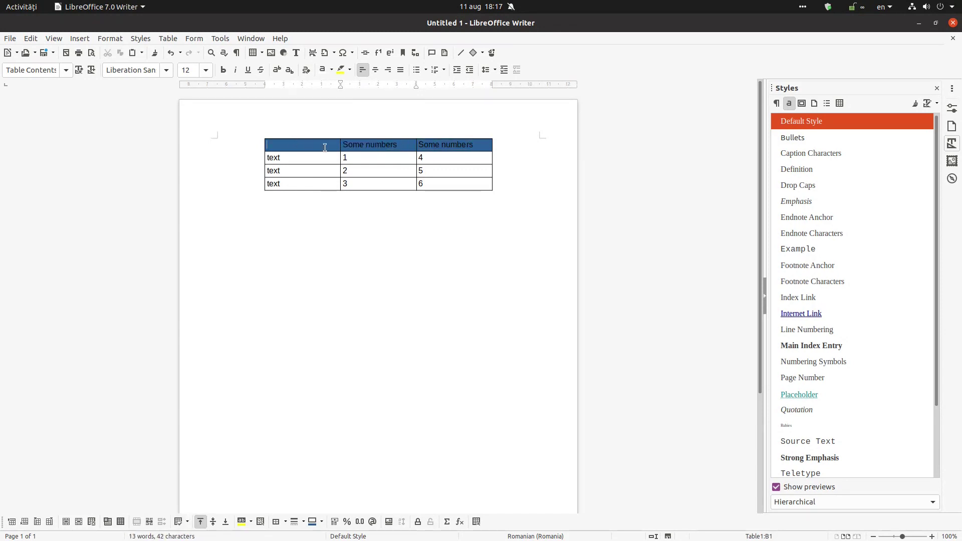
{"action": "left_click", "coordinate": [329, 144]}
Make the header labels light grey and centred, then select the whole table
{"action": "left_click_drag", "start_coordinate": [320, 143], "coordinate": [430, 145]}
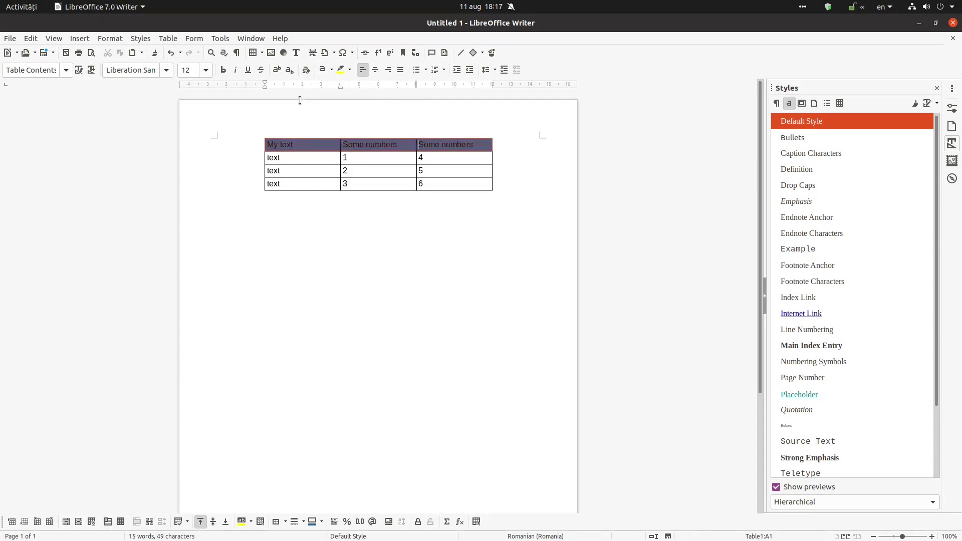
{"action": "left_click", "coordinate": [331, 70]}
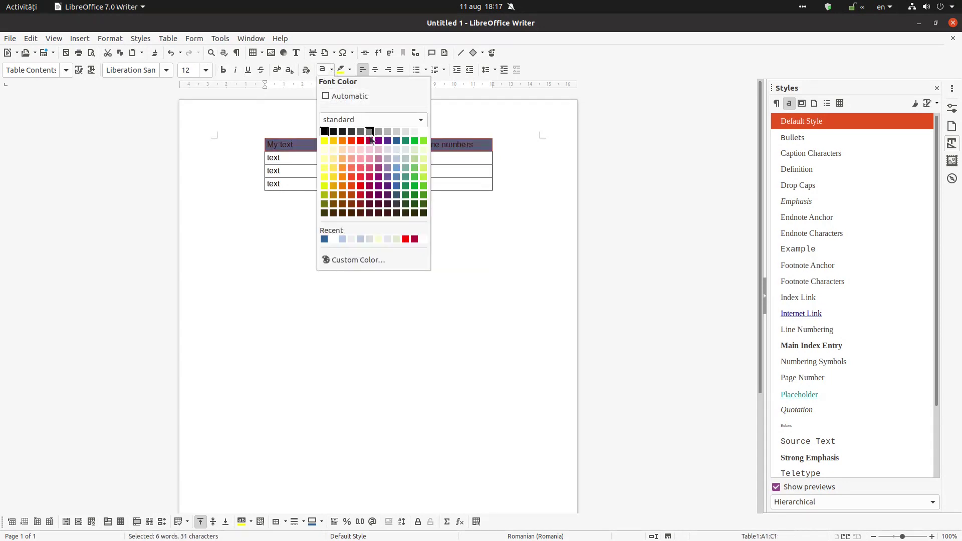
{"action": "left_click", "coordinate": [419, 132]}
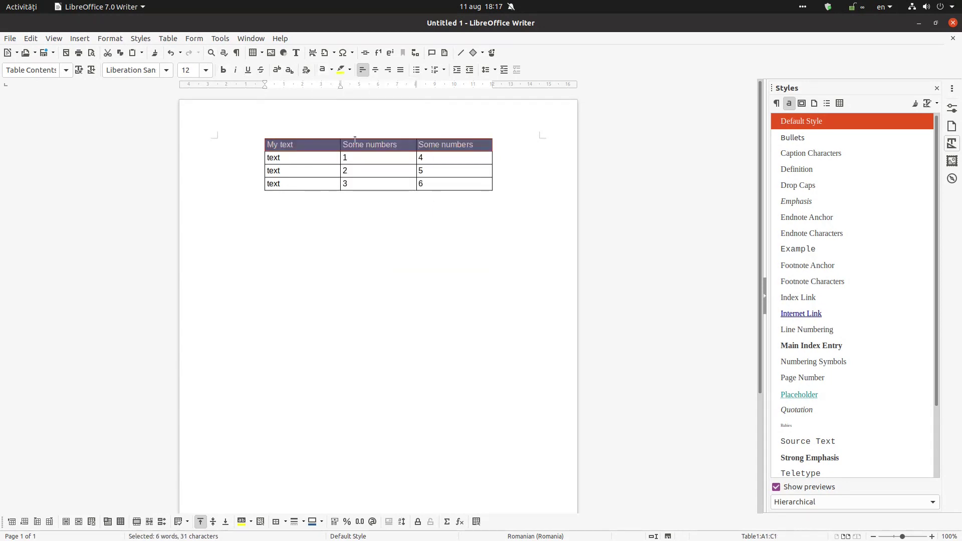
{"action": "left_click", "coordinate": [375, 69]}
{"action": "left_click", "coordinate": [376, 170]}
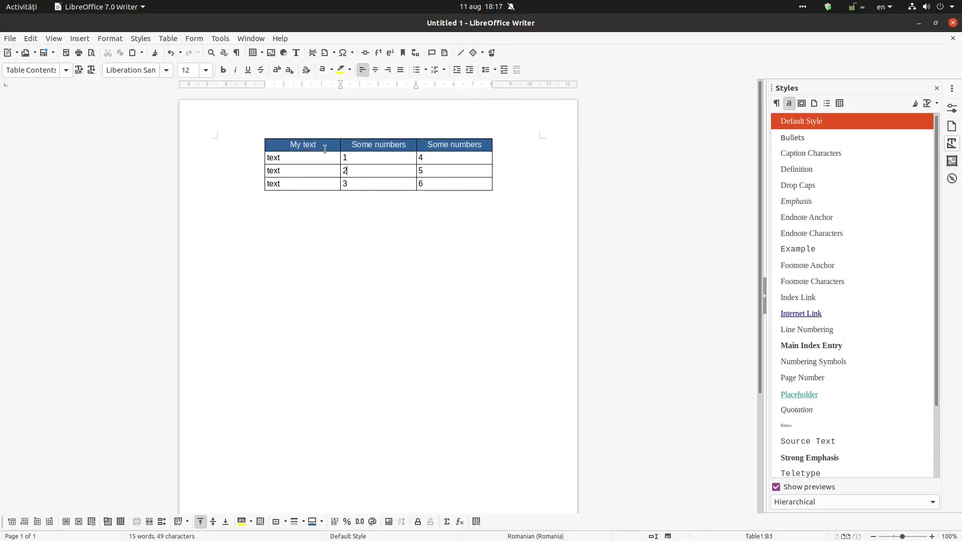
{"action": "left_click_drag", "start_coordinate": [323, 145], "coordinate": [449, 185]}
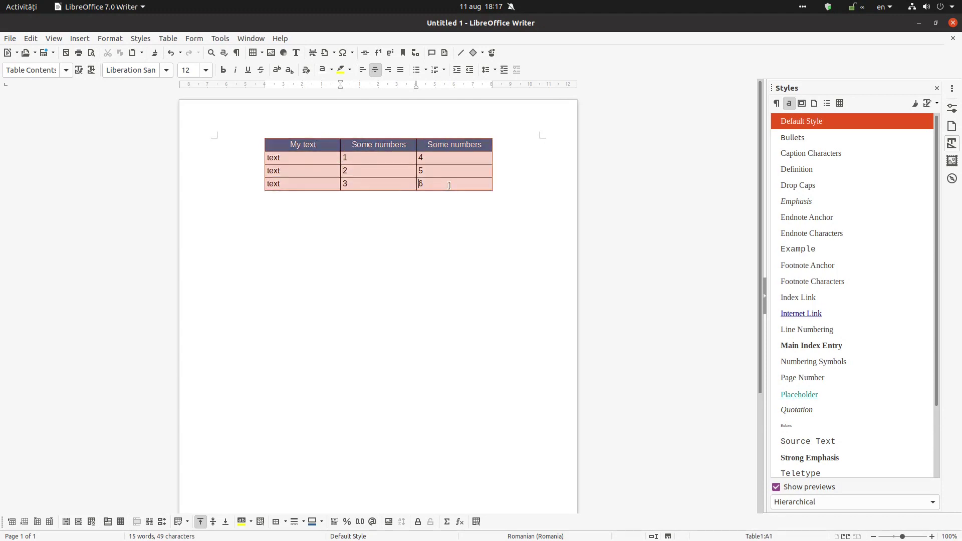
{"action": "left_click", "coordinate": [428, 222]}
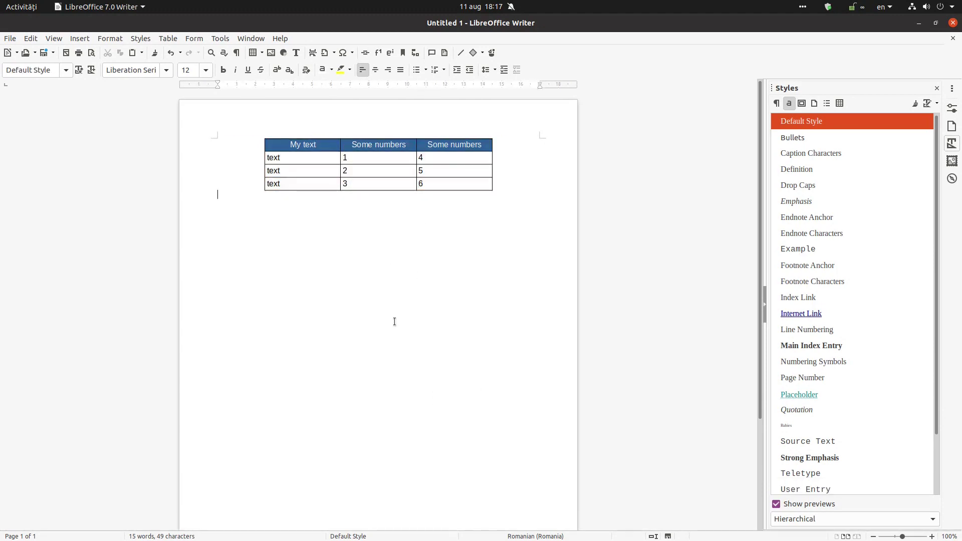
Add blank lines below the table and paste two copies of it beneath the original
{"action": "key", "text": "Return"}
{"action": "key", "text": "Return"}
{"action": "key", "text": "Return"}
{"action": "left_click", "coordinate": [283, 157]}
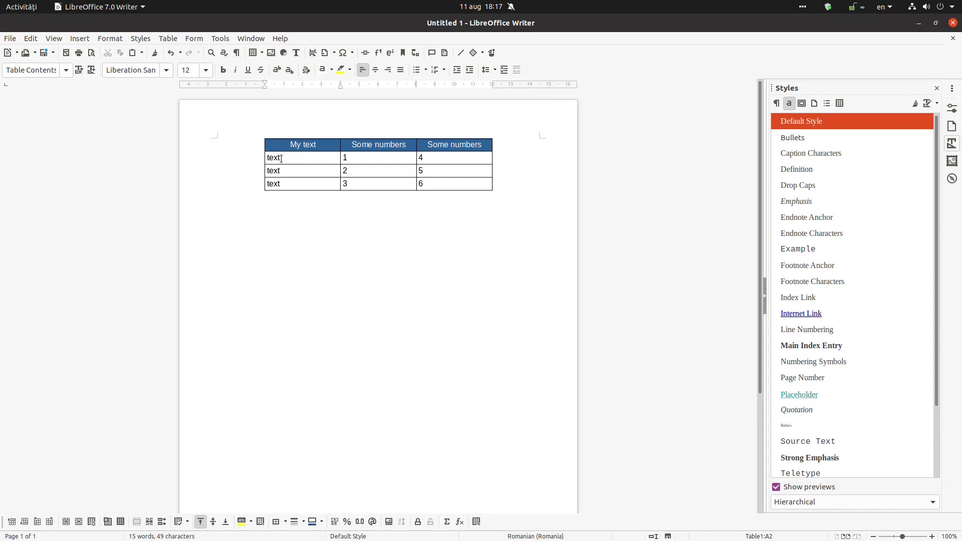
{"action": "double_click", "coordinate": [277, 157]}
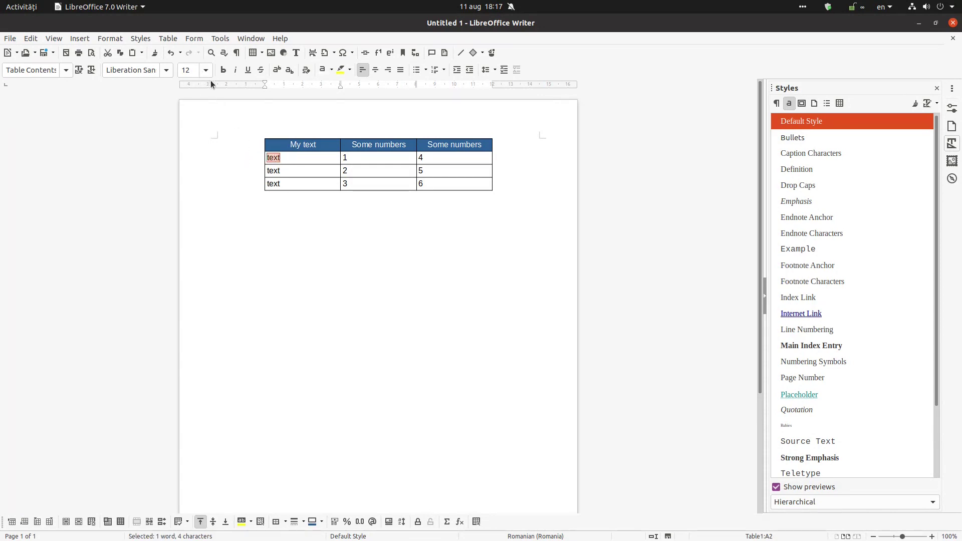
{"action": "left_click_drag", "start_coordinate": [296, 187], "coordinate": [434, 182]}
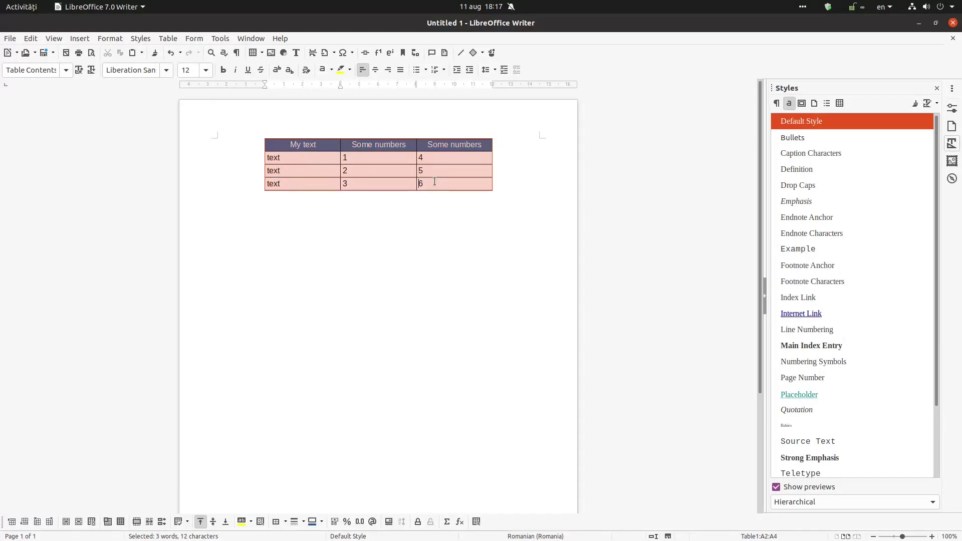
{"action": "left_click", "coordinate": [401, 213]}
{"action": "key", "text": "ctrl+v"}
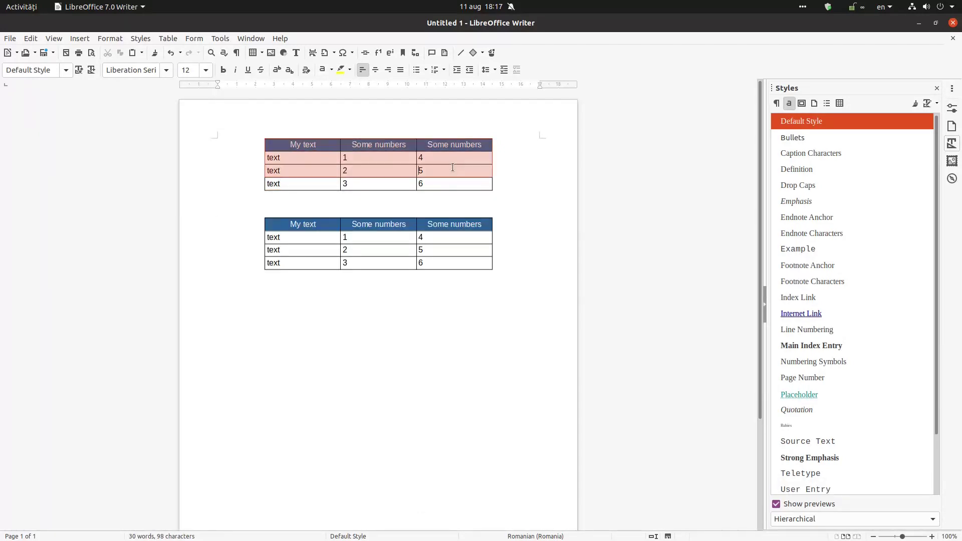
{"action": "key", "text": "ctrl+v"}
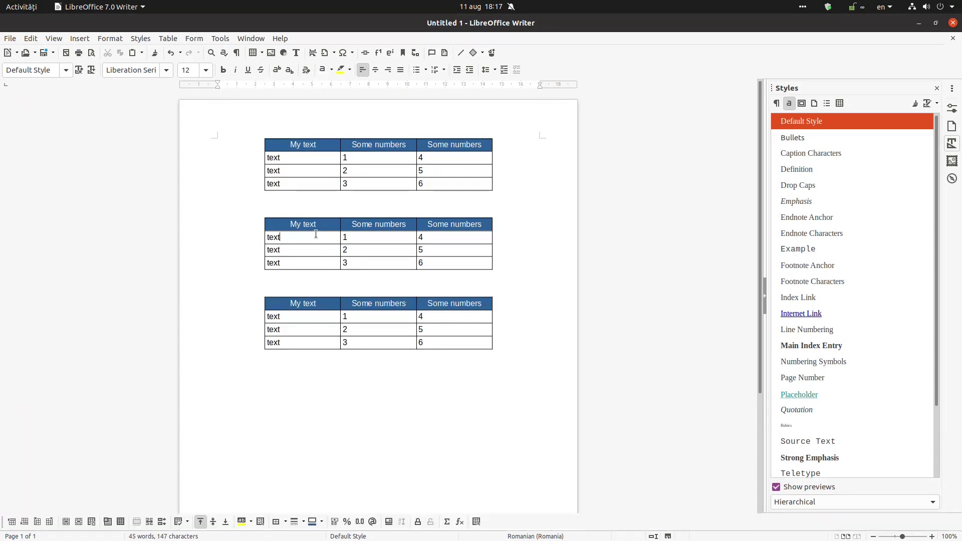
Set cells A2:A4 in each of the three tables to 11 pt font size
{"action": "left_click", "coordinate": [288, 157]}
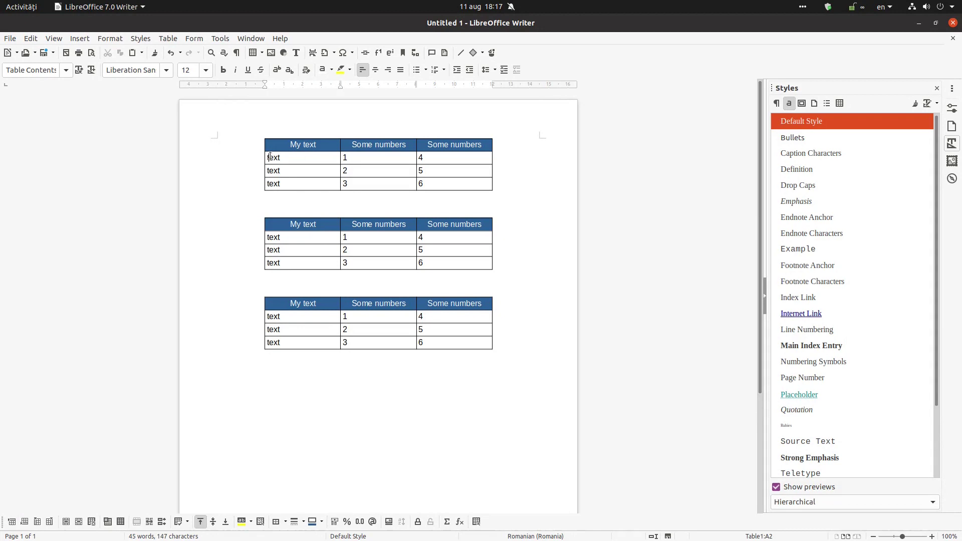
{"action": "left_click_drag", "start_coordinate": [270, 157], "coordinate": [287, 179]}
{"action": "left_click", "coordinate": [205, 70]}
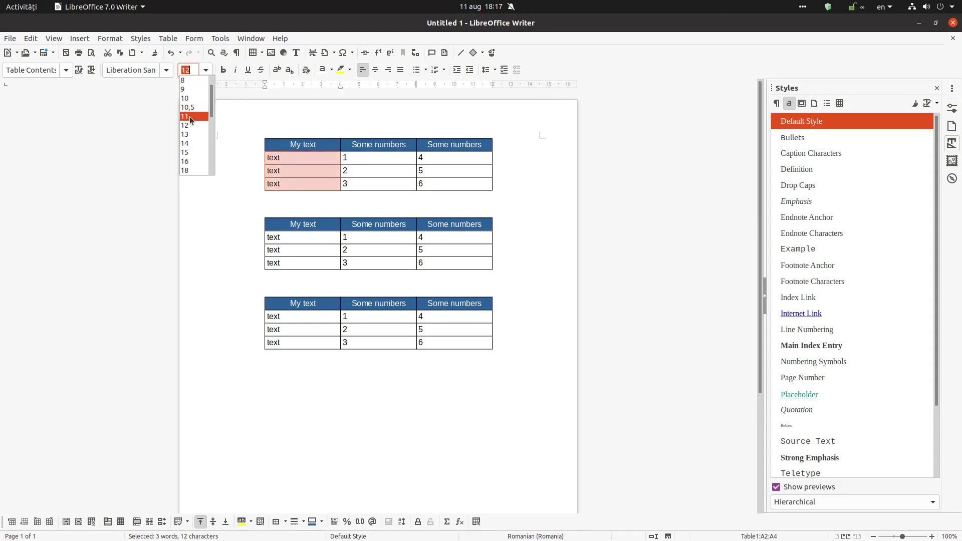
{"action": "left_click", "coordinate": [189, 116]}
{"action": "left_click", "coordinate": [307, 248]}
{"action": "left_click_drag", "start_coordinate": [295, 242], "coordinate": [293, 259]}
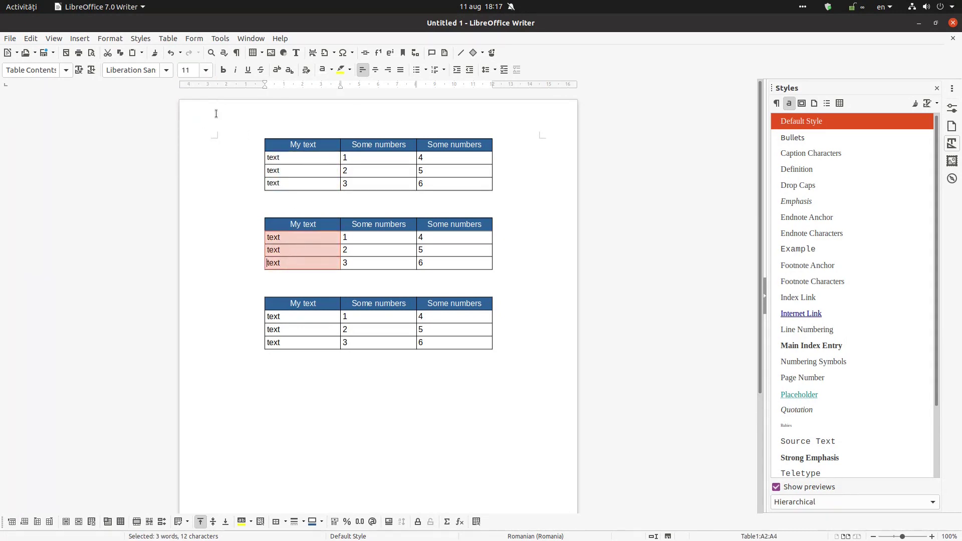
{"action": "left_click", "coordinate": [205, 70]}
{"action": "left_click", "coordinate": [193, 115]}
{"action": "left_click", "coordinate": [217, 194]}
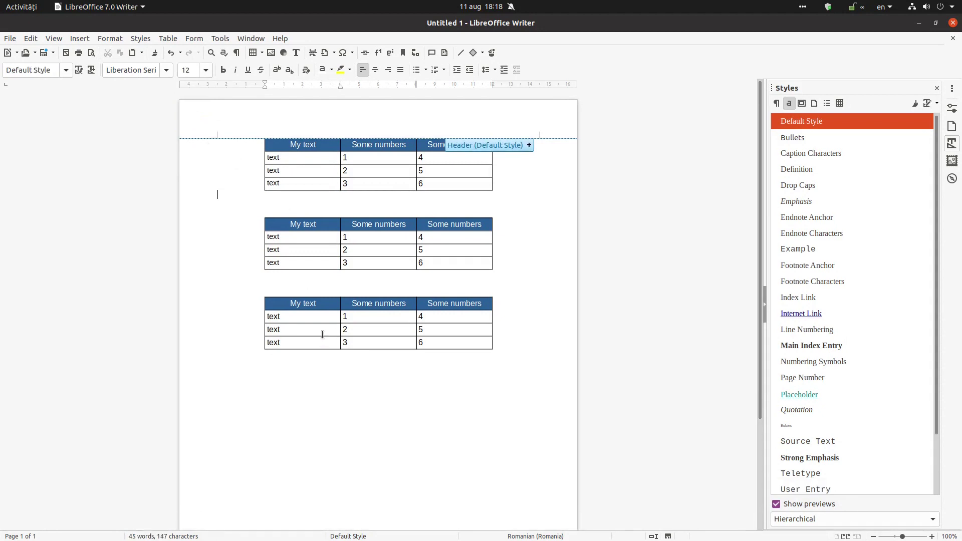
{"action": "left_click", "coordinate": [322, 334]}
{"action": "left_click_drag", "start_coordinate": [295, 317], "coordinate": [297, 340]}
{"action": "left_click", "coordinate": [205, 71]}
{"action": "left_click", "coordinate": [194, 119]}
{"action": "left_click", "coordinate": [288, 168]}
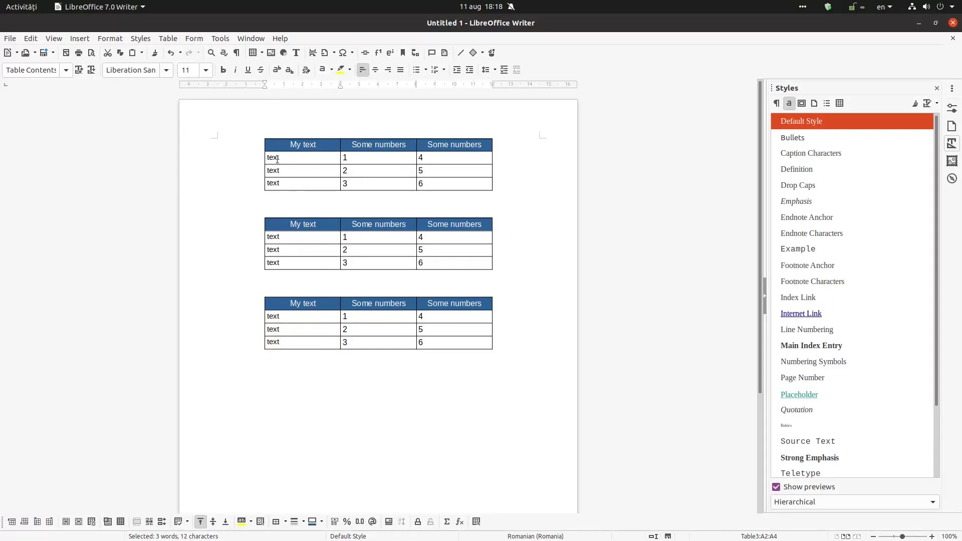
Apply the Main Index Entry character style to the first table's A2:A4 cells
{"action": "left_click_drag", "start_coordinate": [278, 157], "coordinate": [290, 183]}
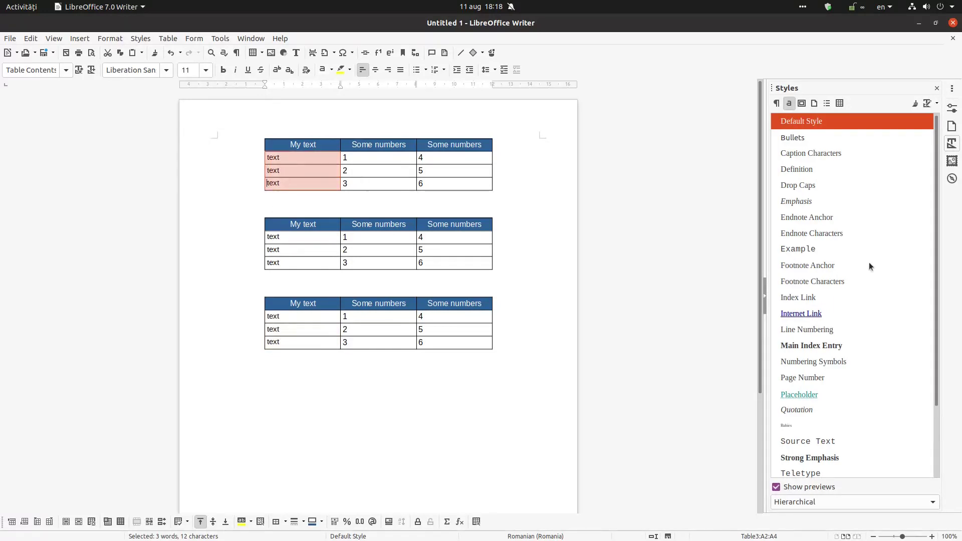
{"action": "left_click", "coordinate": [780, 103]}
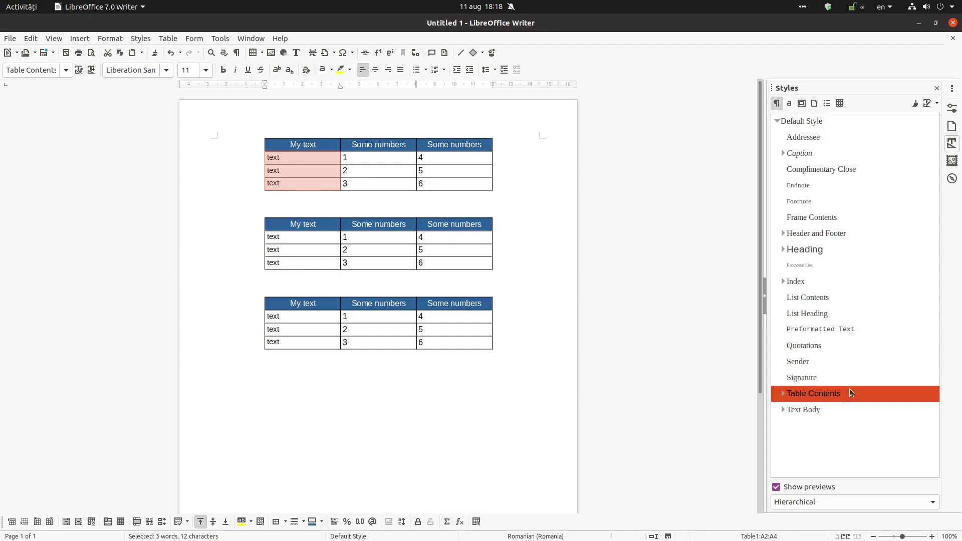
{"action": "left_click", "coordinate": [790, 104]}
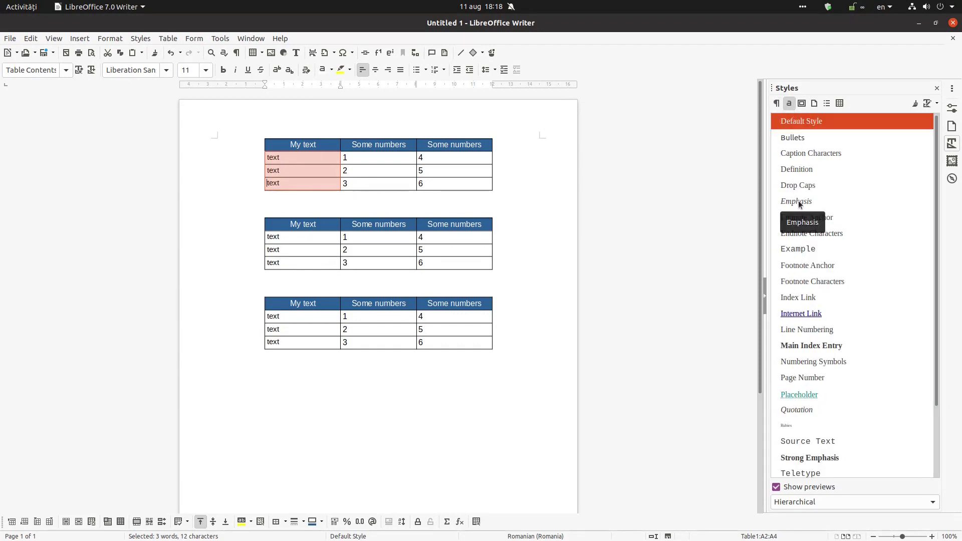
{"action": "double_click", "coordinate": [800, 137]}
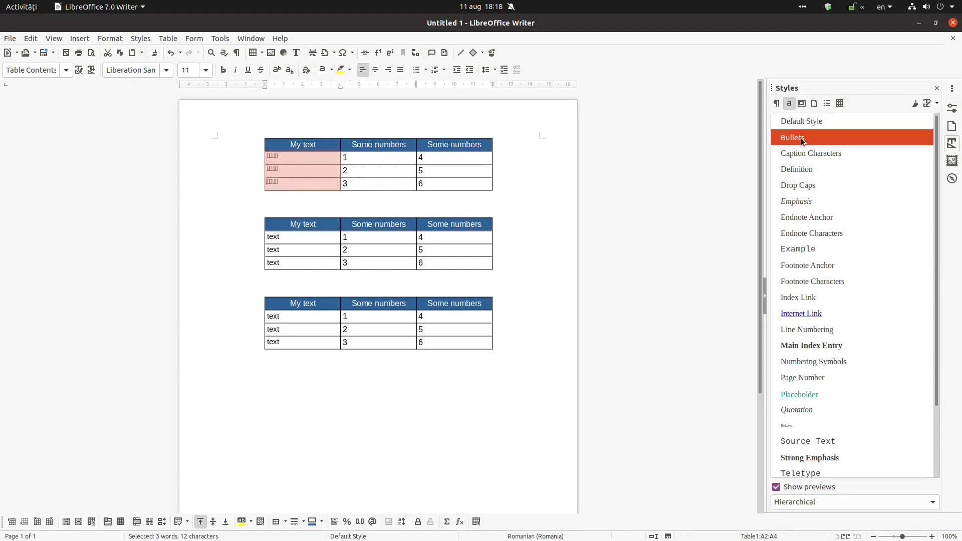
{"action": "double_click", "coordinate": [807, 345]}
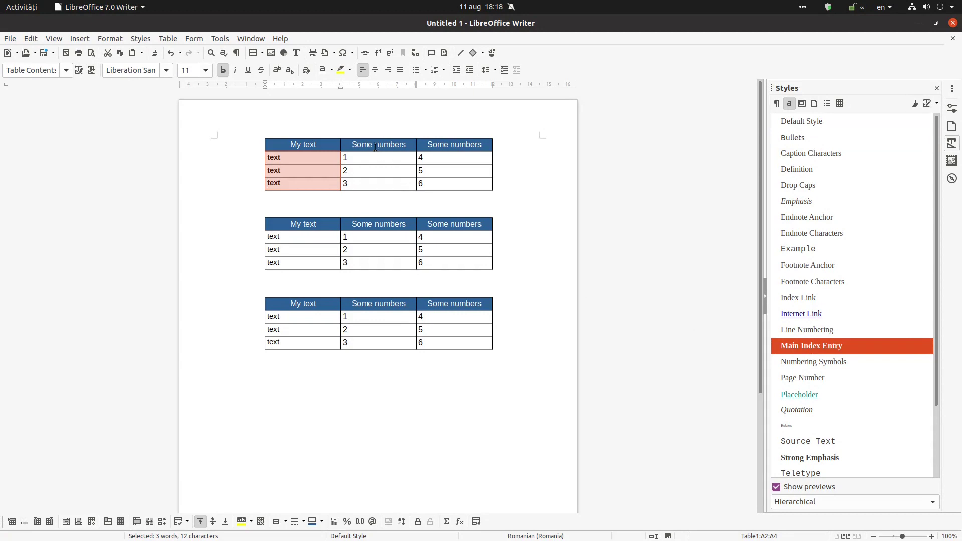
{"action": "left_click_drag", "start_coordinate": [373, 157], "coordinate": [373, 181]}
Right-align the first table's numbers 1–3 and 4–6 and give them the Variable character style
{"action": "left_click", "coordinate": [388, 70]}
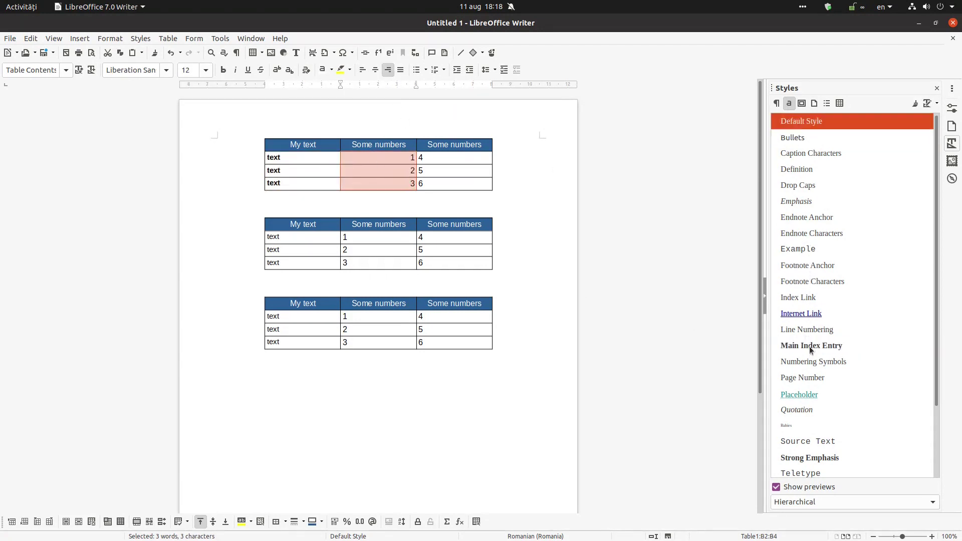
{"action": "scroll", "coordinate": [808, 362], "scroll_direction": "down", "scroll_amount": 3}
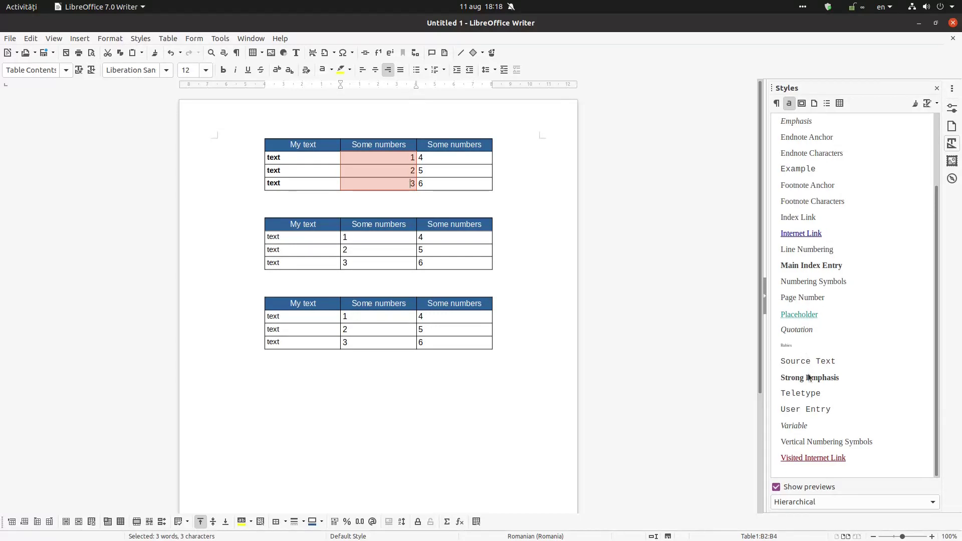
{"action": "double_click", "coordinate": [810, 425]}
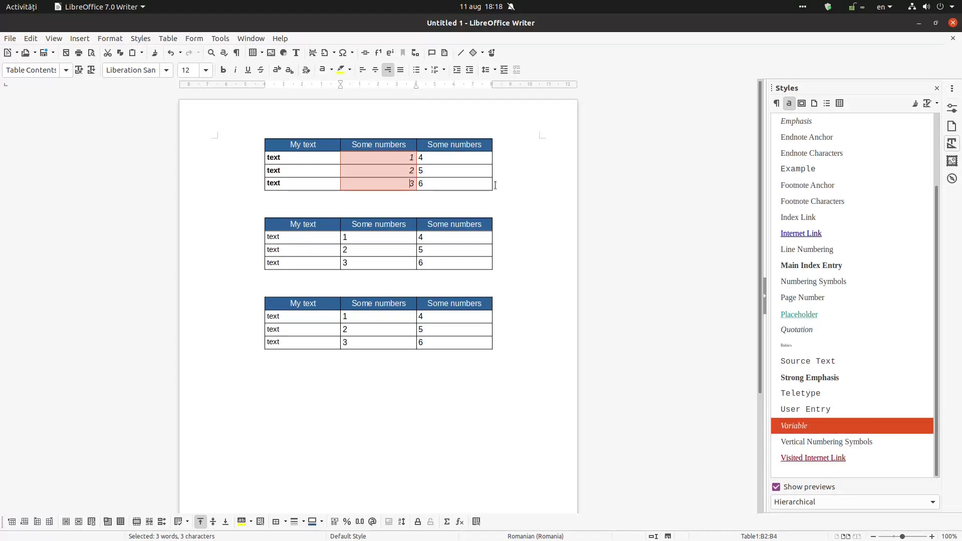
{"action": "left_click_drag", "start_coordinate": [452, 157], "coordinate": [454, 183]}
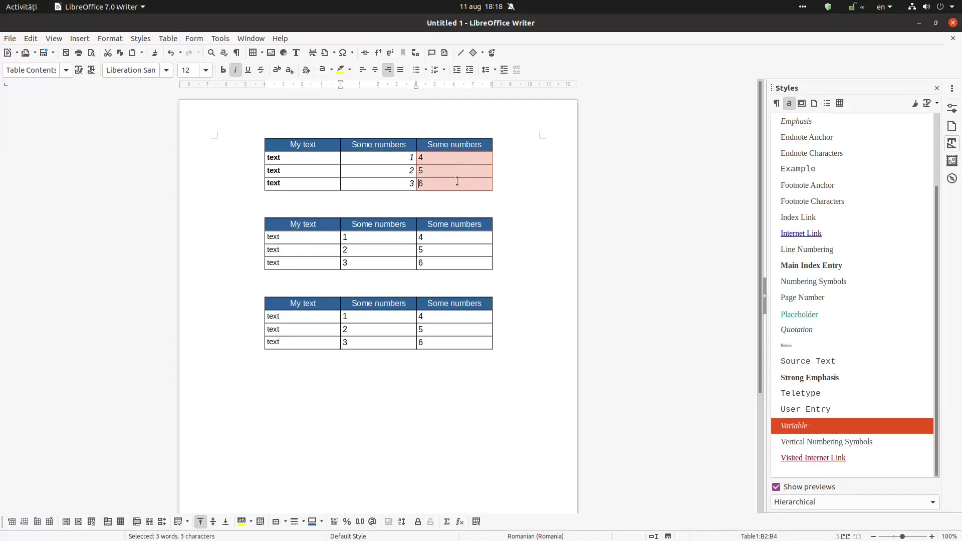
{"action": "left_click", "coordinate": [387, 70]}
{"action": "scroll", "coordinate": [814, 412], "scroll_direction": "down", "scroll_amount": 3}
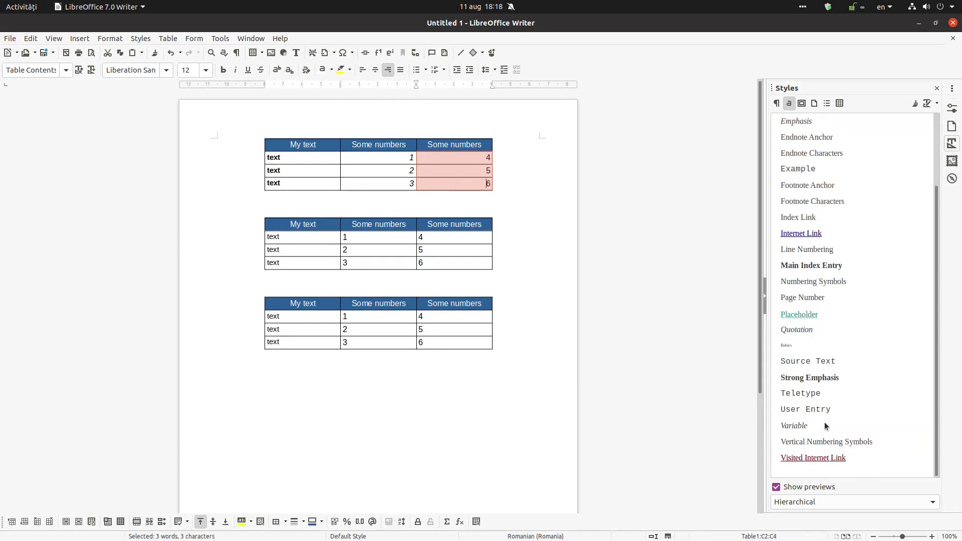
{"action": "double_click", "coordinate": [800, 425]}
{"action": "left_click", "coordinate": [217, 204]}
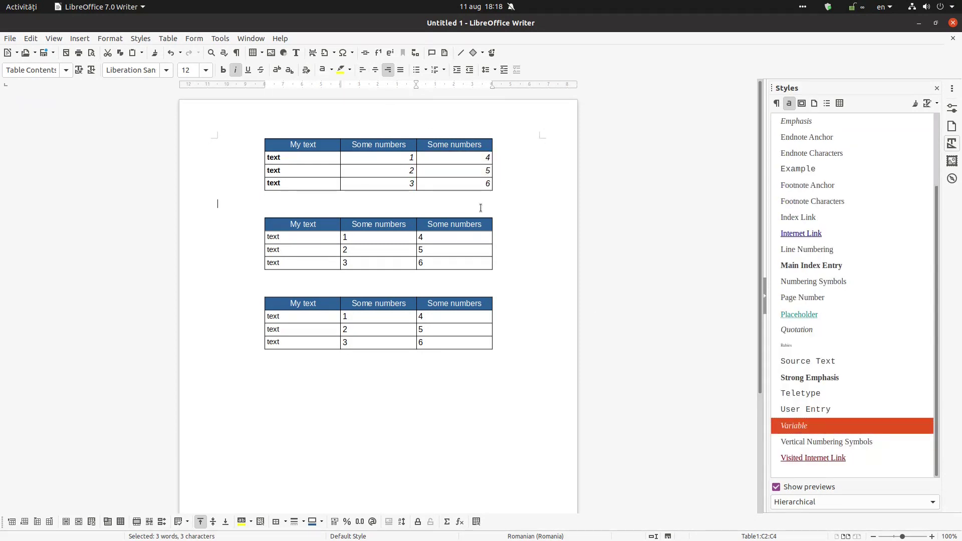
Apply the Variable style and right alignment to the second table's number cells
{"action": "left_click_drag", "start_coordinate": [397, 236], "coordinate": [427, 264]}
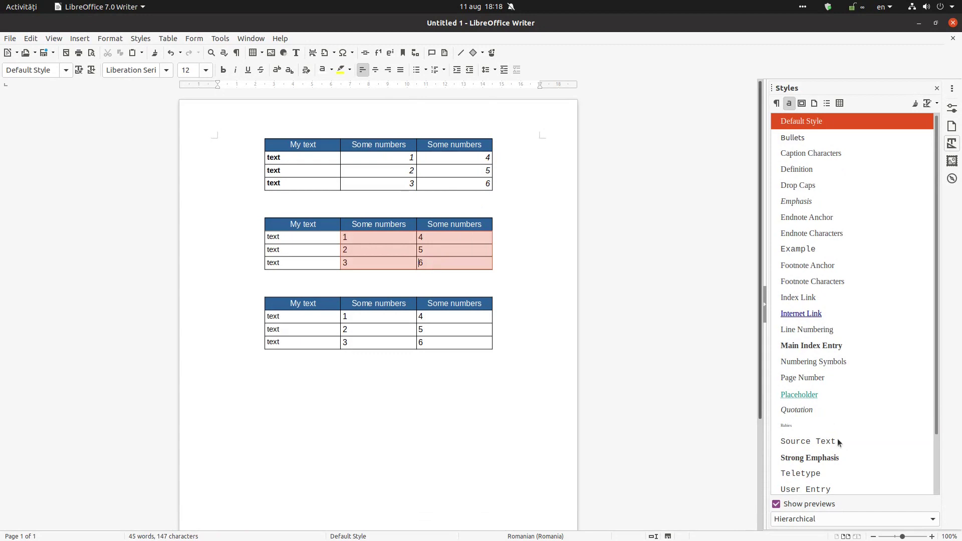
{"action": "scroll", "coordinate": [841, 441], "scroll_direction": "down", "scroll_amount": 3}
{"action": "double_click", "coordinate": [822, 441]}
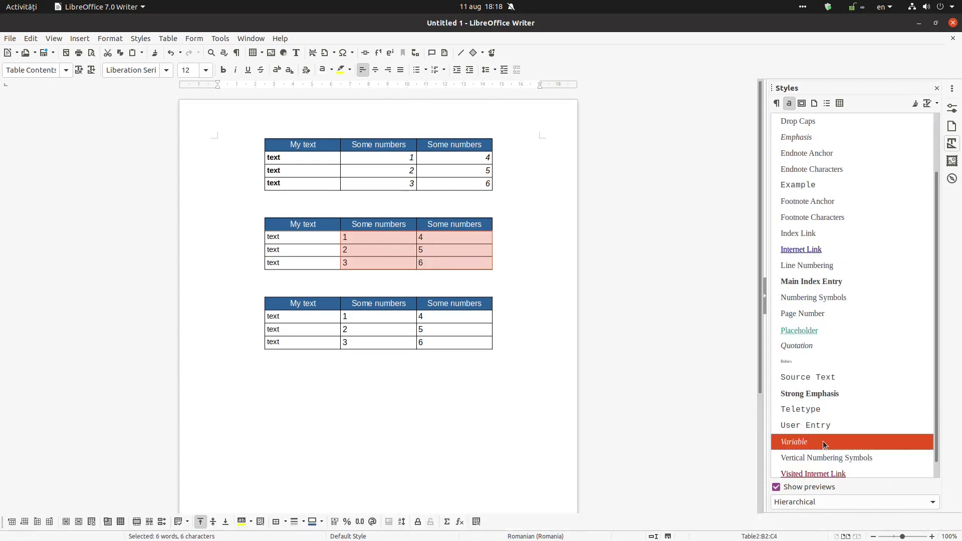
{"action": "left_click", "coordinate": [389, 70]}
Apply Main Index Entry to the first-column text cells of the second and third tables
{"action": "left_click_drag", "start_coordinate": [306, 233], "coordinate": [305, 256]}
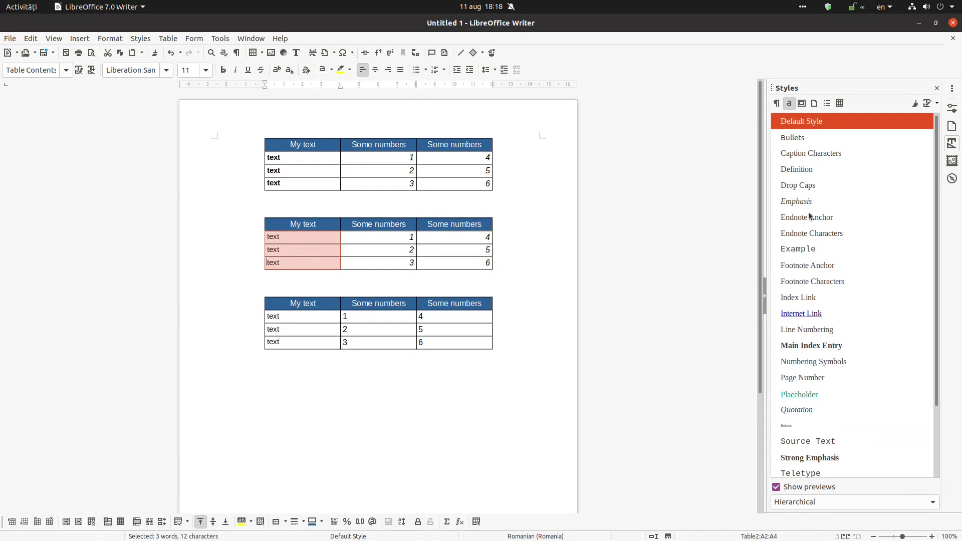
{"action": "scroll", "coordinate": [808, 216], "scroll_direction": "down", "scroll_amount": 3}
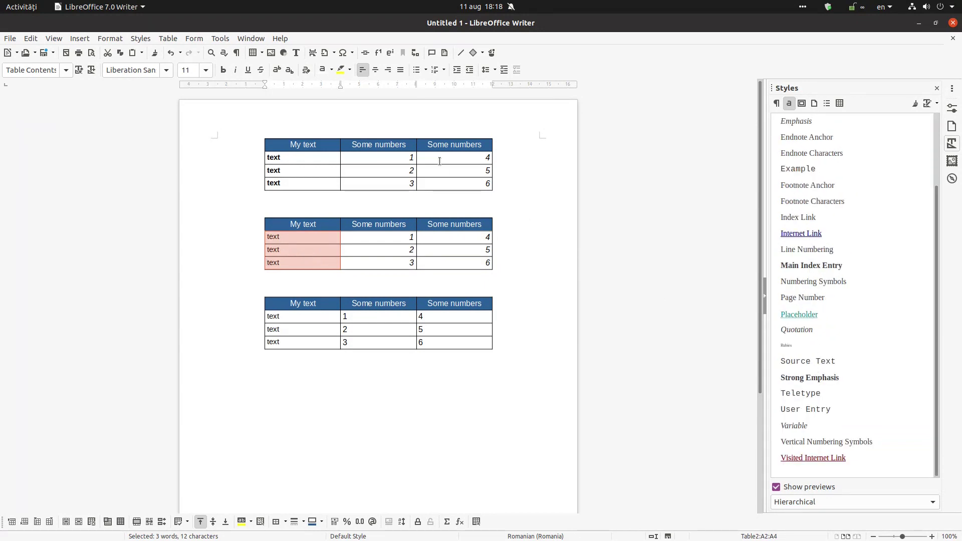
{"action": "left_click", "coordinate": [267, 170]}
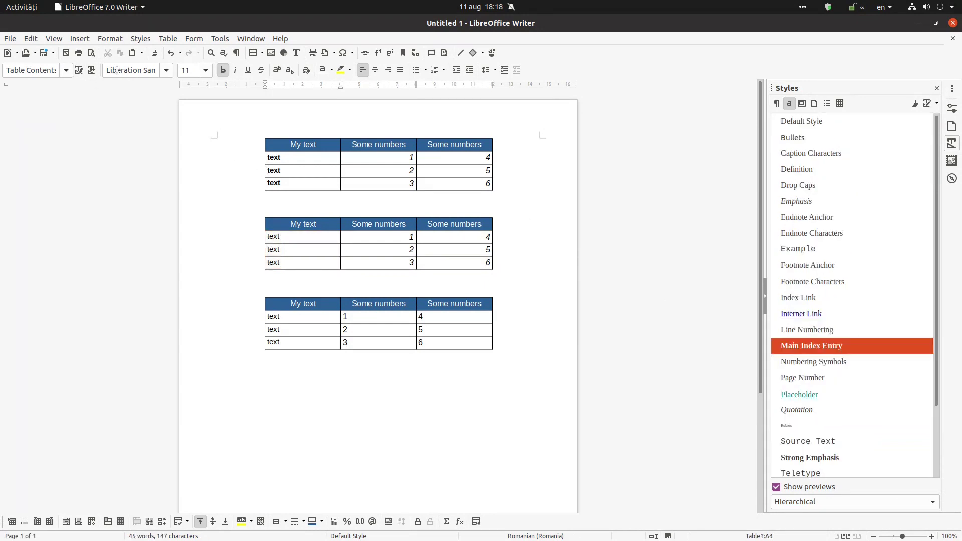
{"action": "left_click_drag", "start_coordinate": [287, 265], "coordinate": [267, 230]}
{"action": "double_click", "coordinate": [813, 347]}
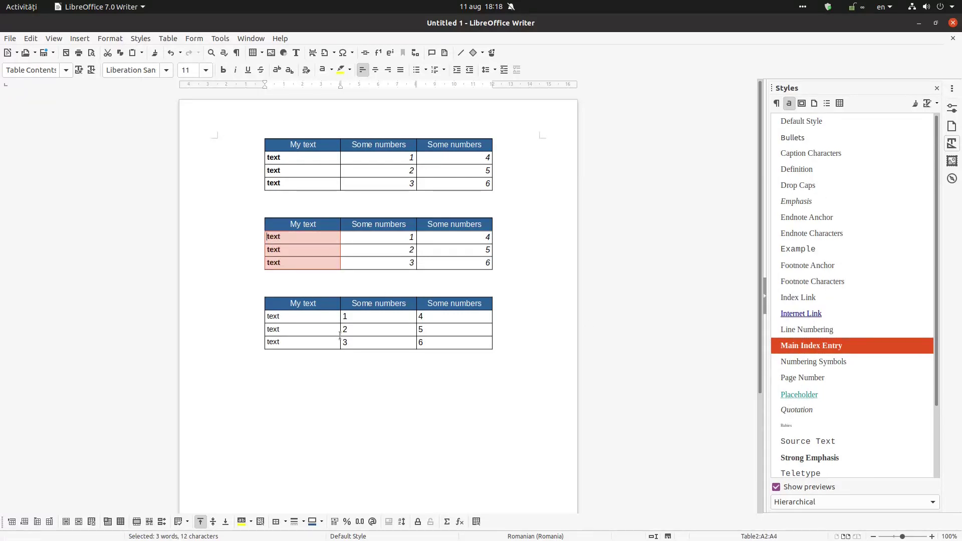
{"action": "left_click_drag", "start_coordinate": [308, 342], "coordinate": [286, 315]}
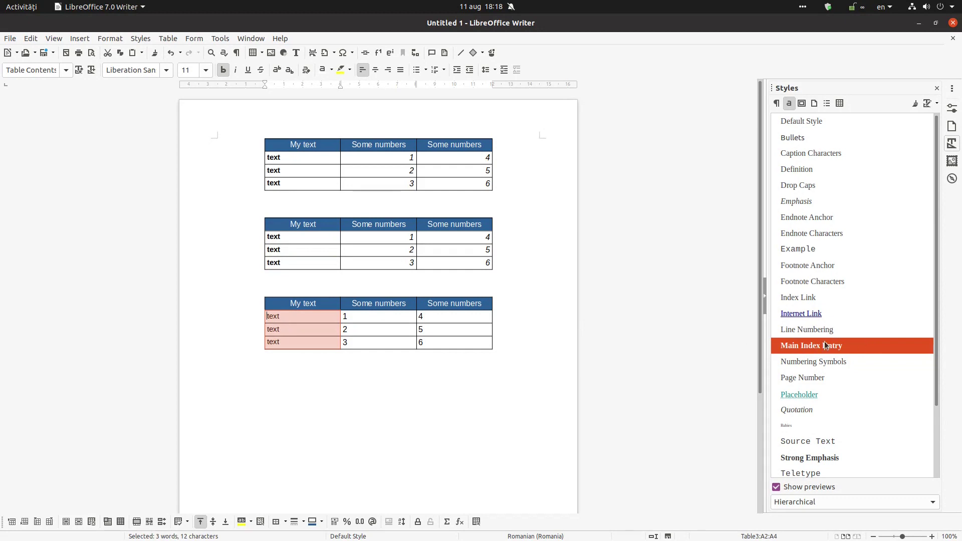
{"action": "double_click", "coordinate": [868, 345]}
{"action": "right_click", "coordinate": [843, 349]}
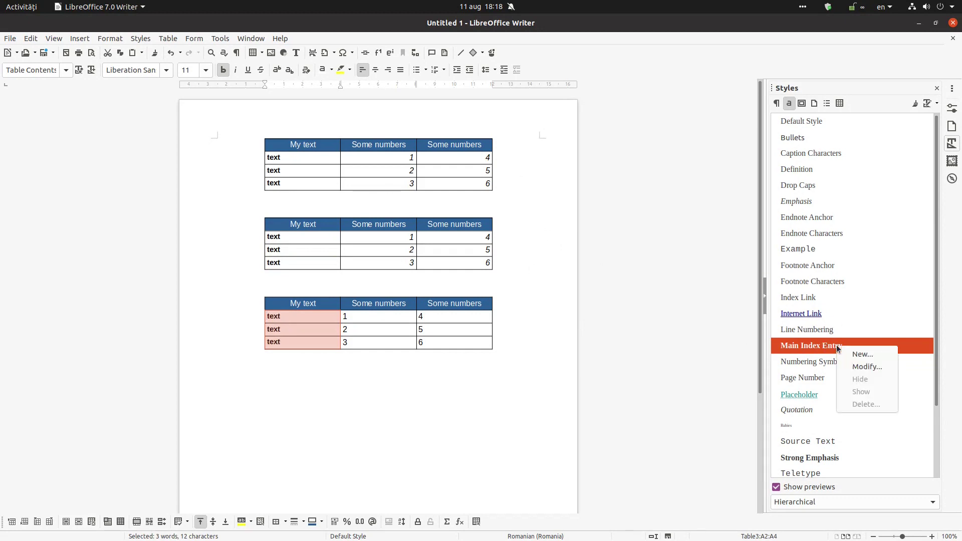
{"action": "left_click", "coordinate": [848, 365]}
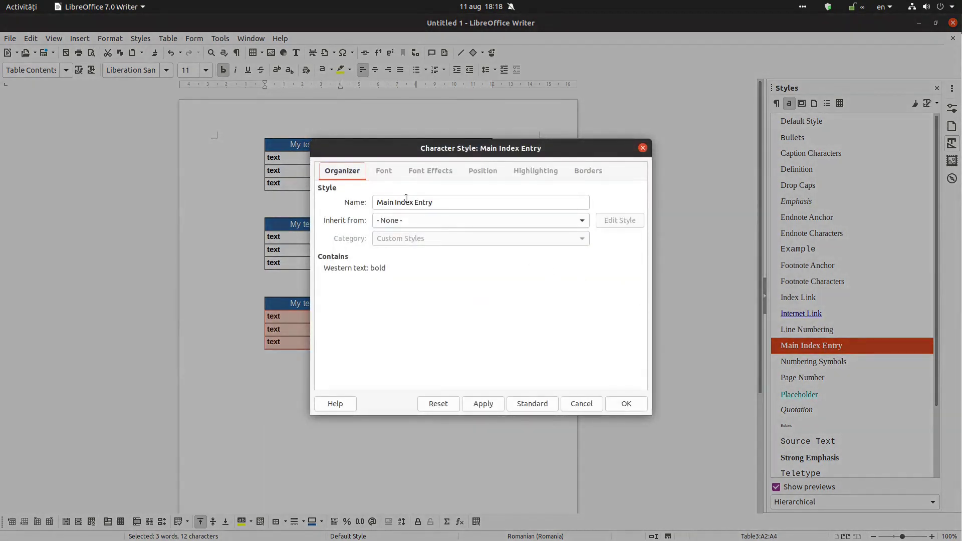
{"action": "left_click", "coordinate": [384, 170]}
{"action": "left_click", "coordinate": [585, 231]}
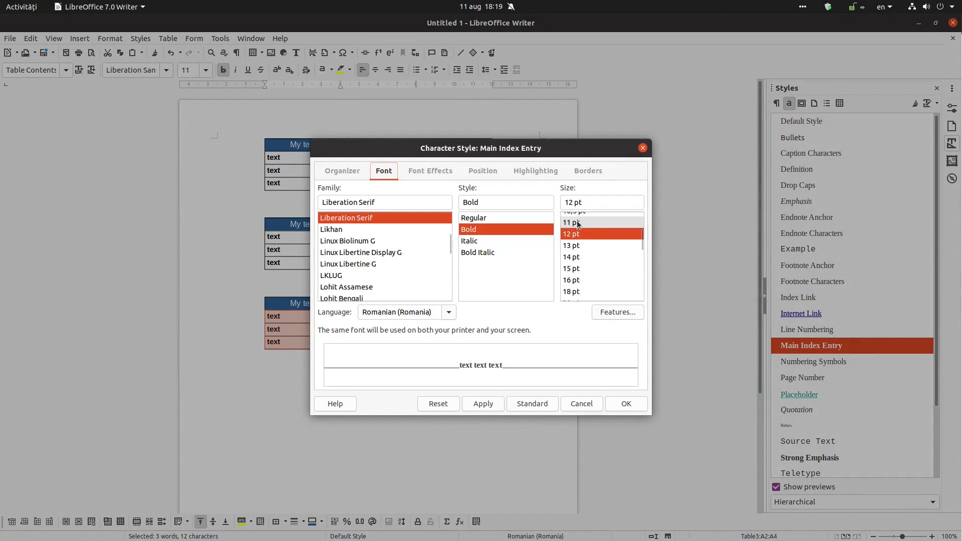
{"action": "scroll", "coordinate": [578, 222], "scroll_direction": "up", "scroll_amount": 1}
{"action": "left_click", "coordinate": [578, 222]}
{"action": "left_click", "coordinate": [616, 404]}
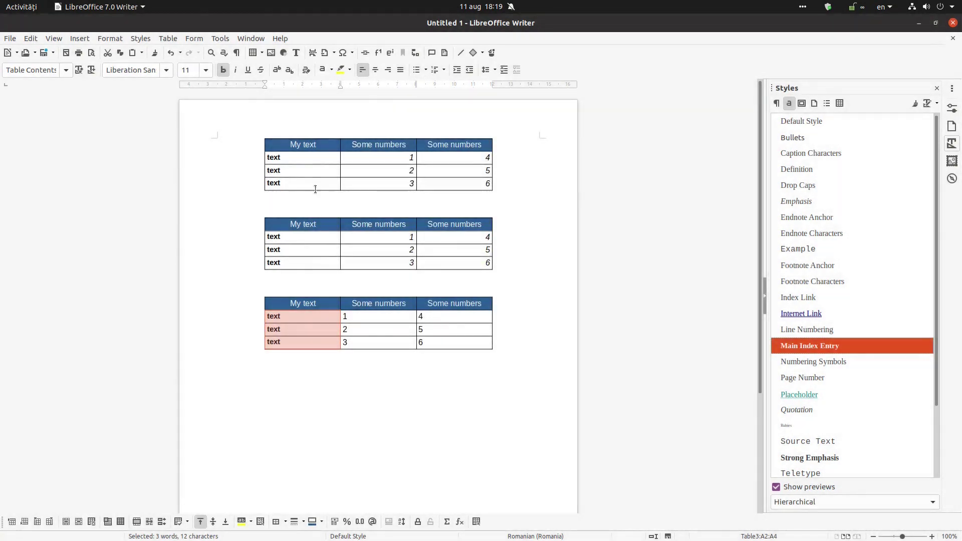
{"action": "left_click", "coordinate": [306, 319]}
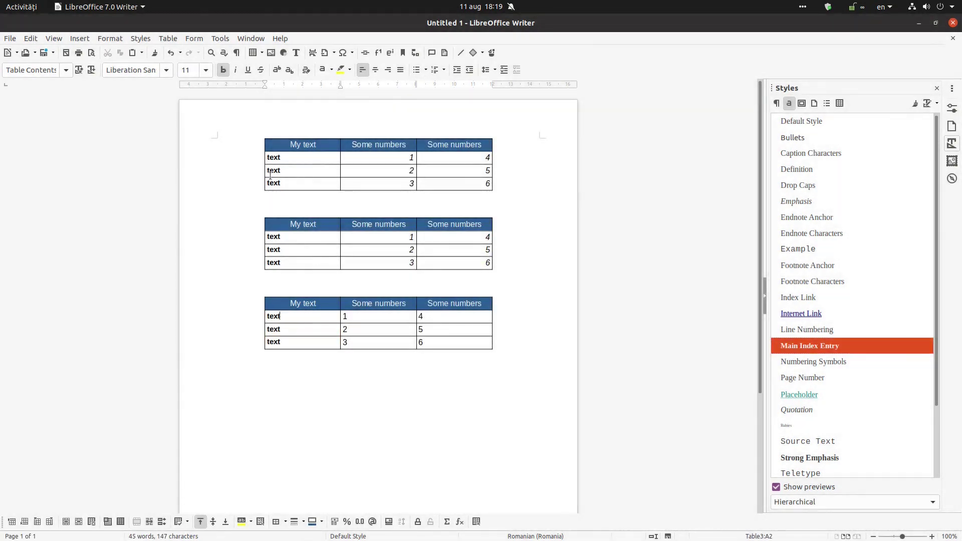
{"action": "right_click", "coordinate": [783, 346]}
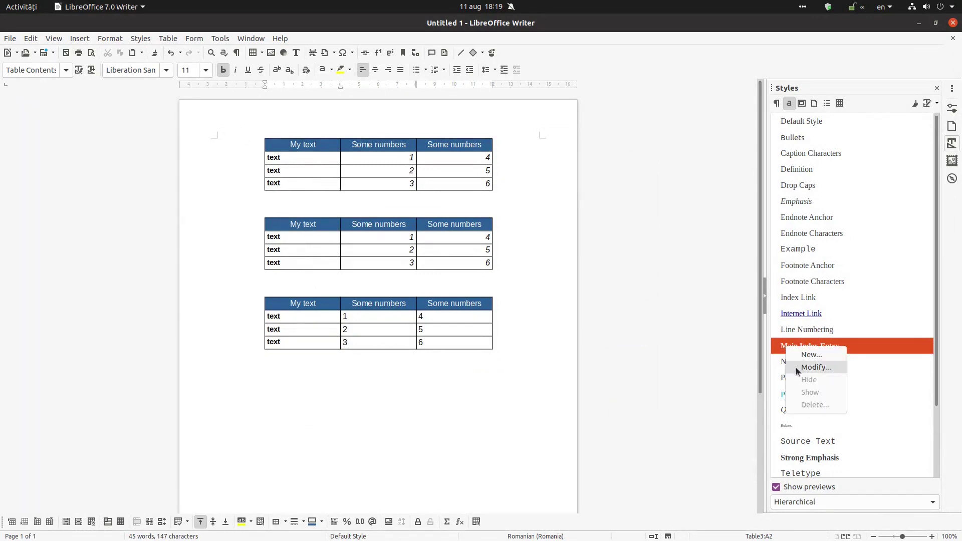
{"action": "left_click", "coordinate": [796, 368]}
{"action": "scroll", "coordinate": [586, 283], "scroll_direction": "down", "scroll_amount": 3}
{"action": "left_click", "coordinate": [588, 281]}
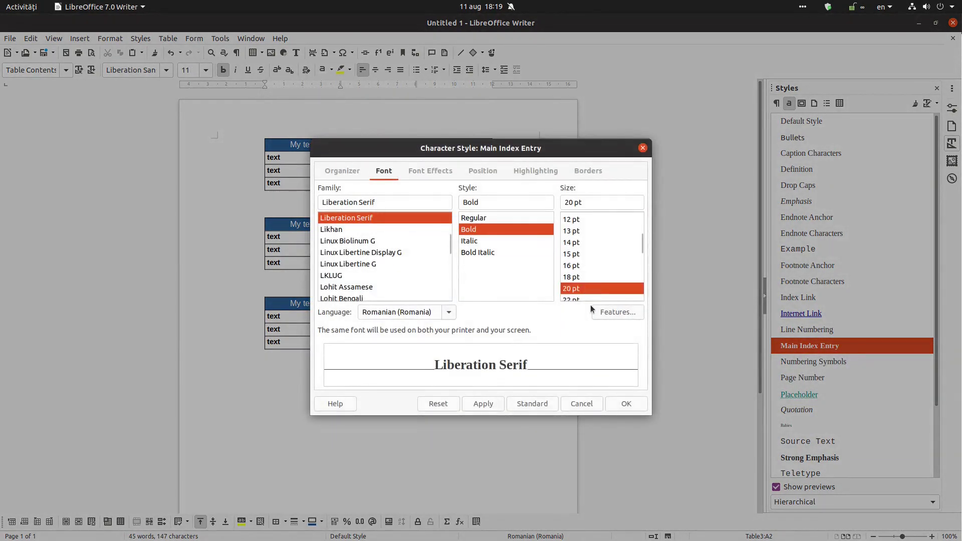
{"action": "left_click", "coordinate": [621, 403]}
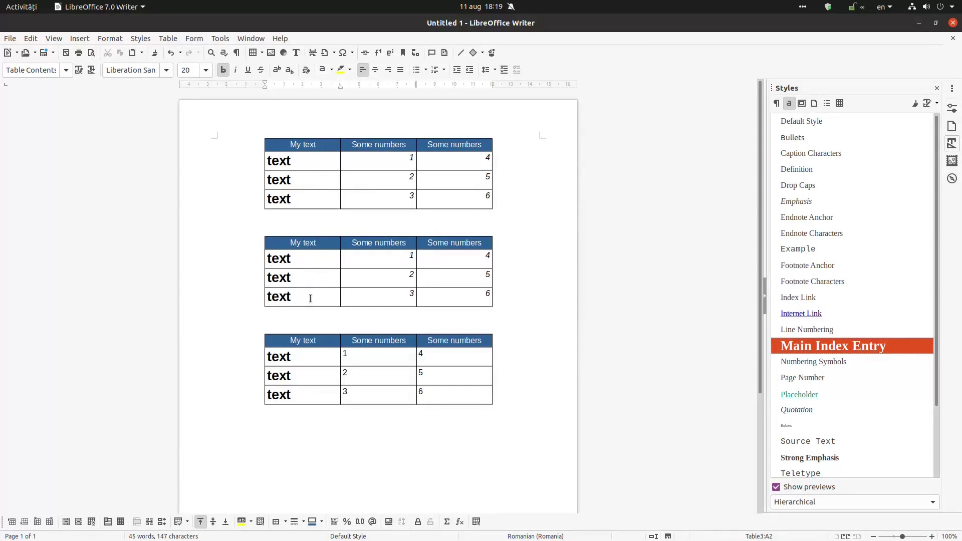
{"action": "right_click", "coordinate": [801, 348]}
{"action": "left_click", "coordinate": [808, 363]}
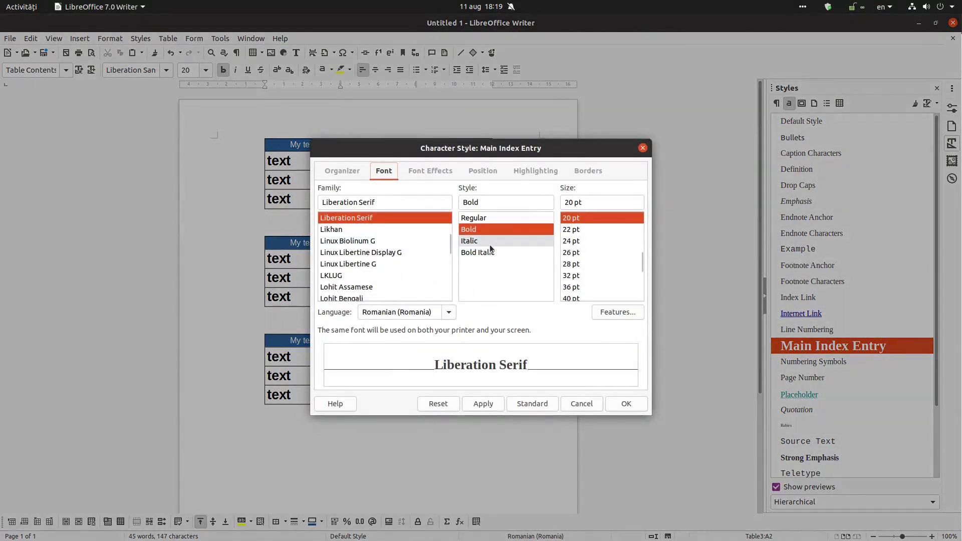
{"action": "scroll", "coordinate": [597, 238], "scroll_direction": "up", "scroll_amount": 3}
{"action": "left_click", "coordinate": [596, 228]}
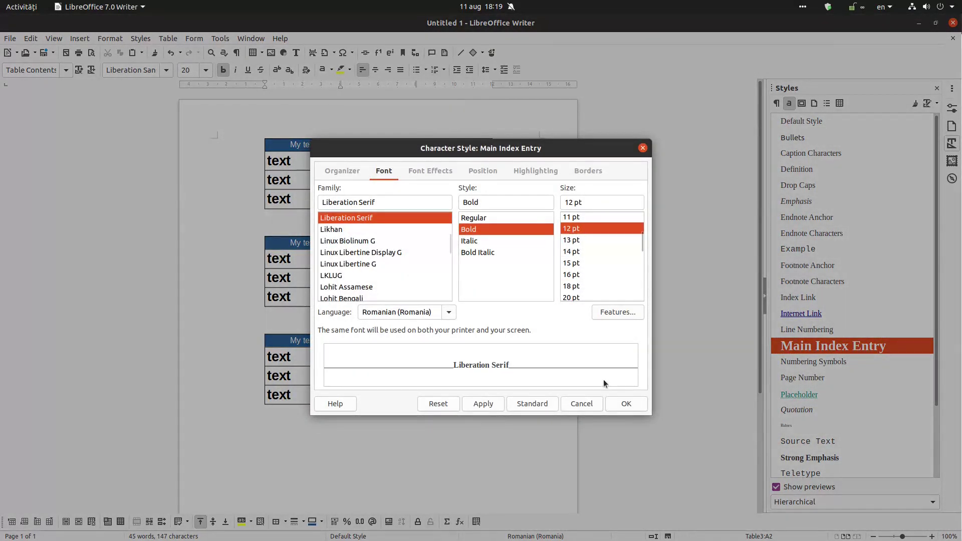
{"action": "left_click", "coordinate": [621, 403]}
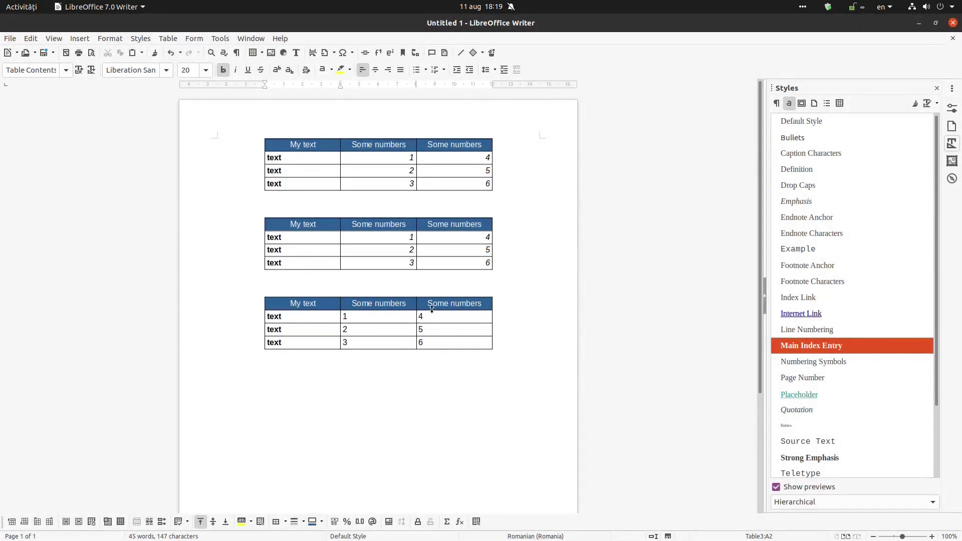
{"action": "left_click", "coordinate": [430, 280]}
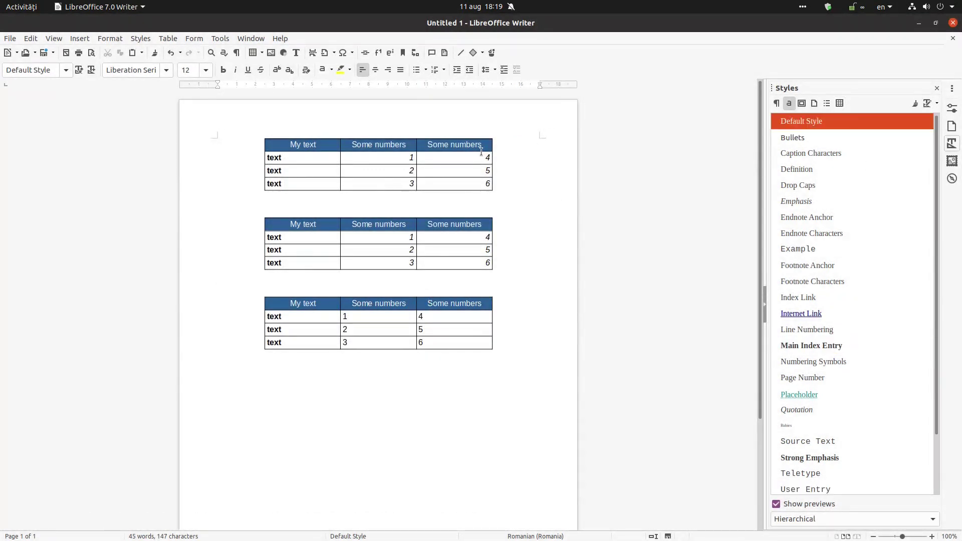
Select the first table and display the Table Styles list in the Styles sidebar
{"action": "left_click_drag", "start_coordinate": [399, 145], "coordinate": [457, 183]}
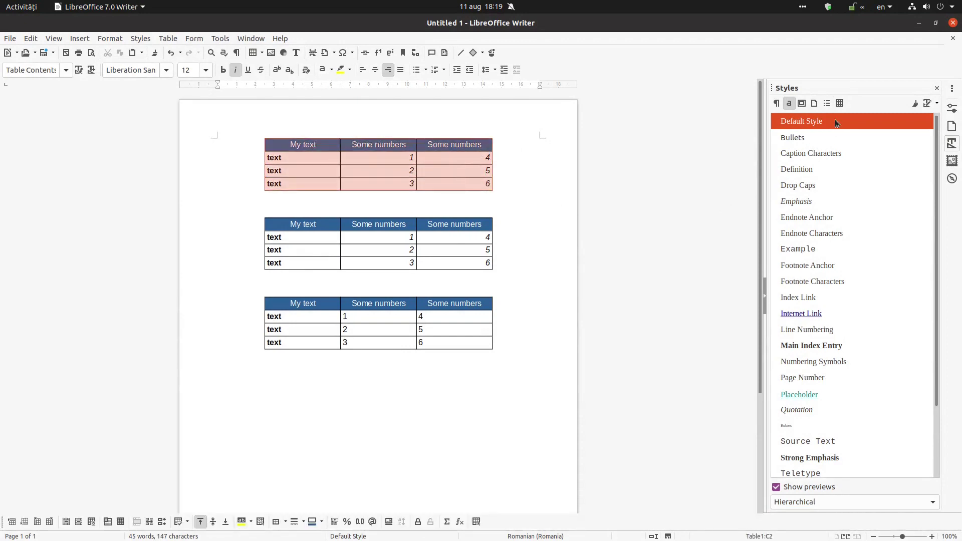
{"action": "left_click", "coordinate": [839, 103]}
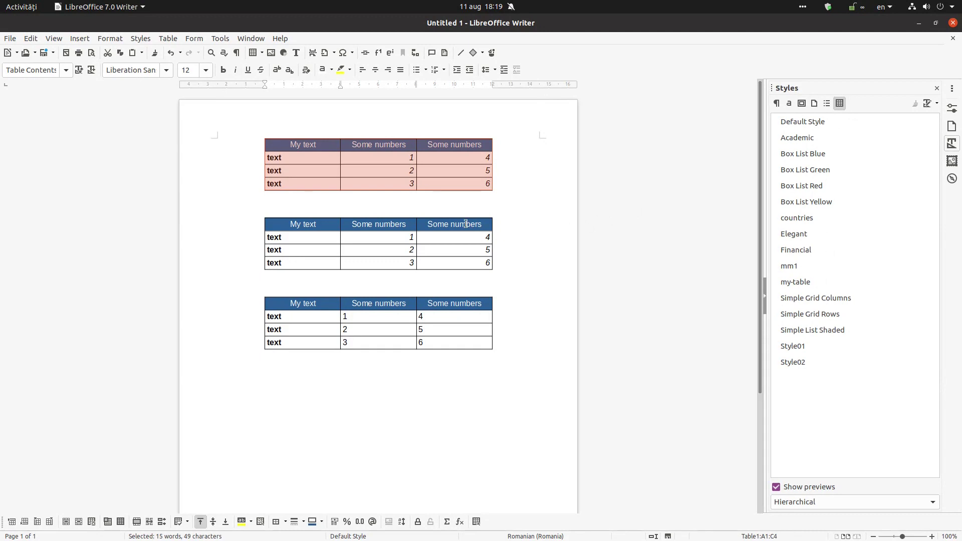
{"action": "left_click", "coordinate": [451, 145]}
{"action": "left_click_drag", "start_coordinate": [300, 158], "coordinate": [268, 154]}
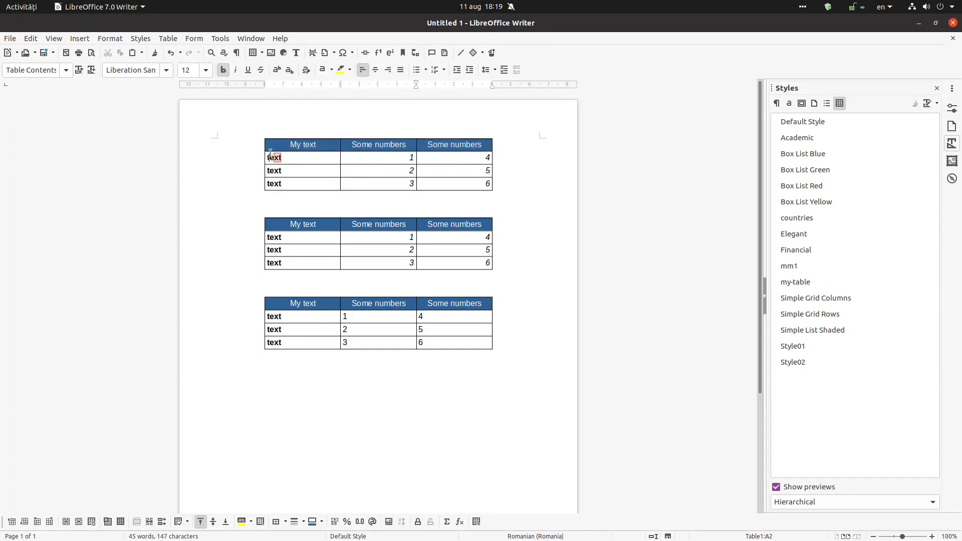